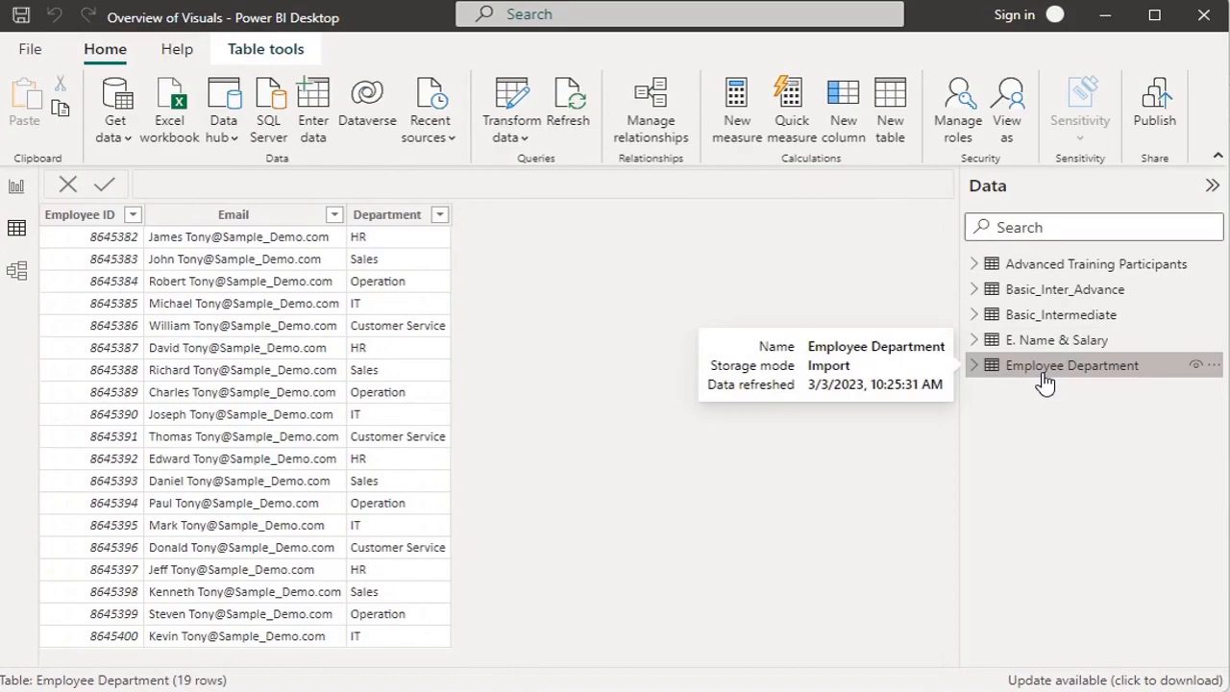
- Review the columns of the E. Name & Salary and Employee Department tables in the data view
{"action": "left_click", "coordinate": [1053, 342]}
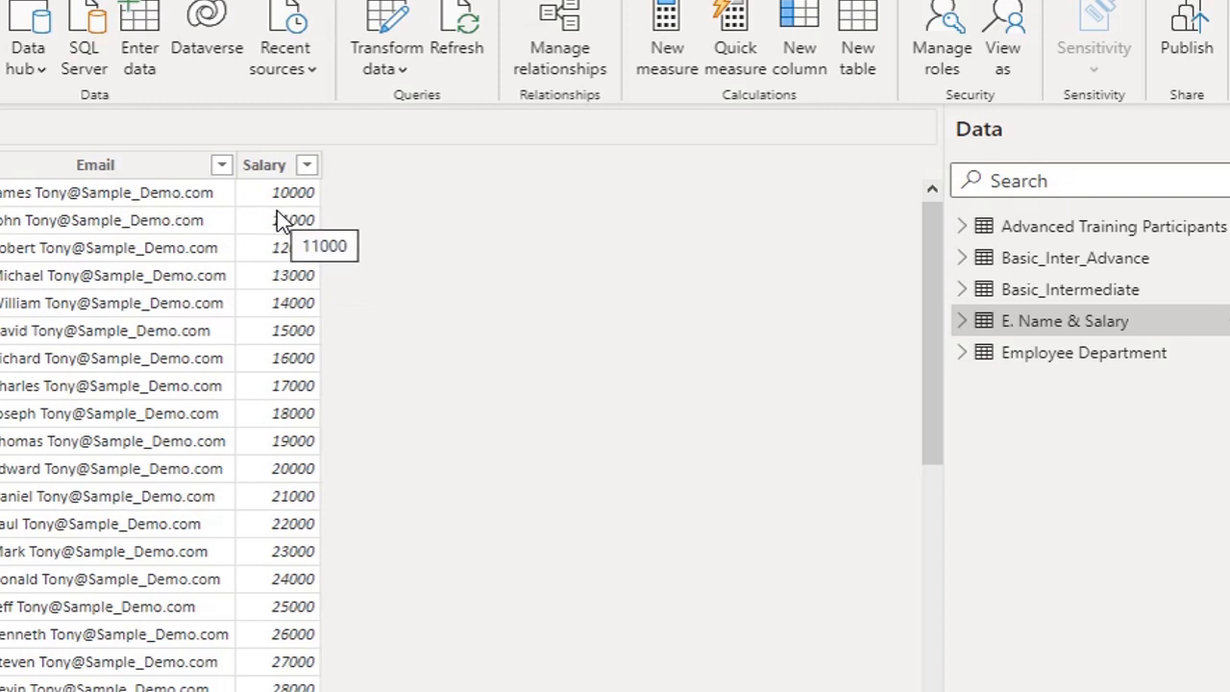
{"action": "left_click", "coordinate": [1033, 373]}
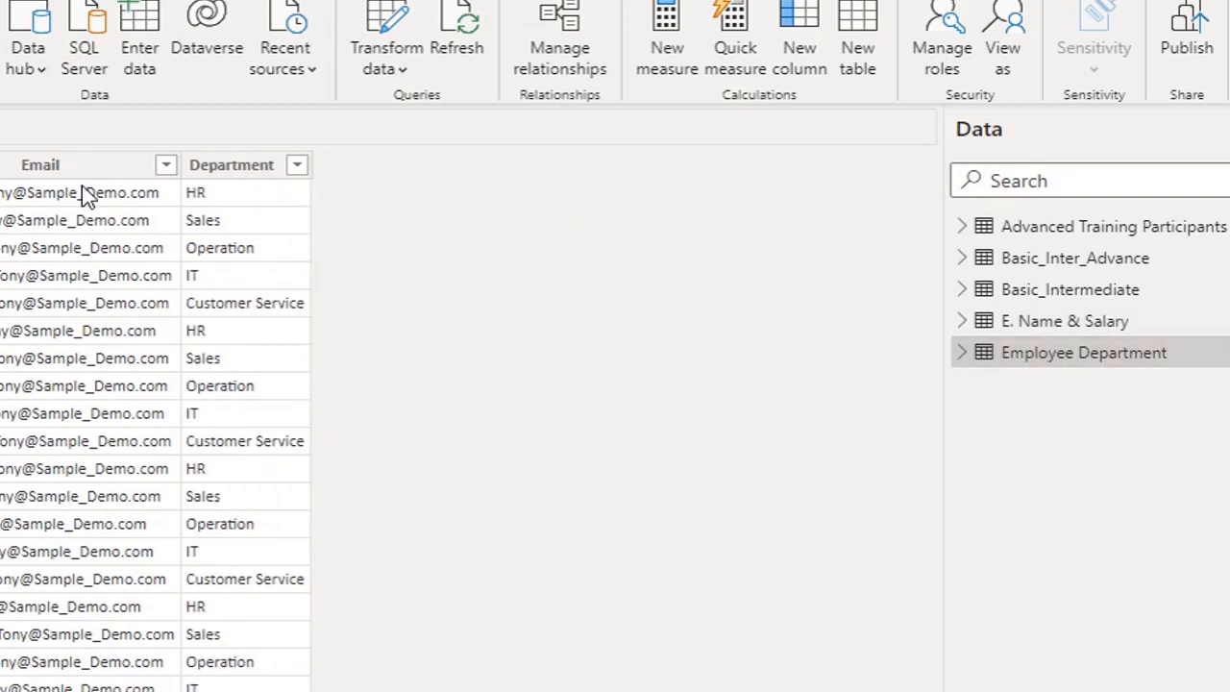
{"action": "left_click", "coordinate": [211, 175]}
{"action": "left_click", "coordinate": [1052, 327]}
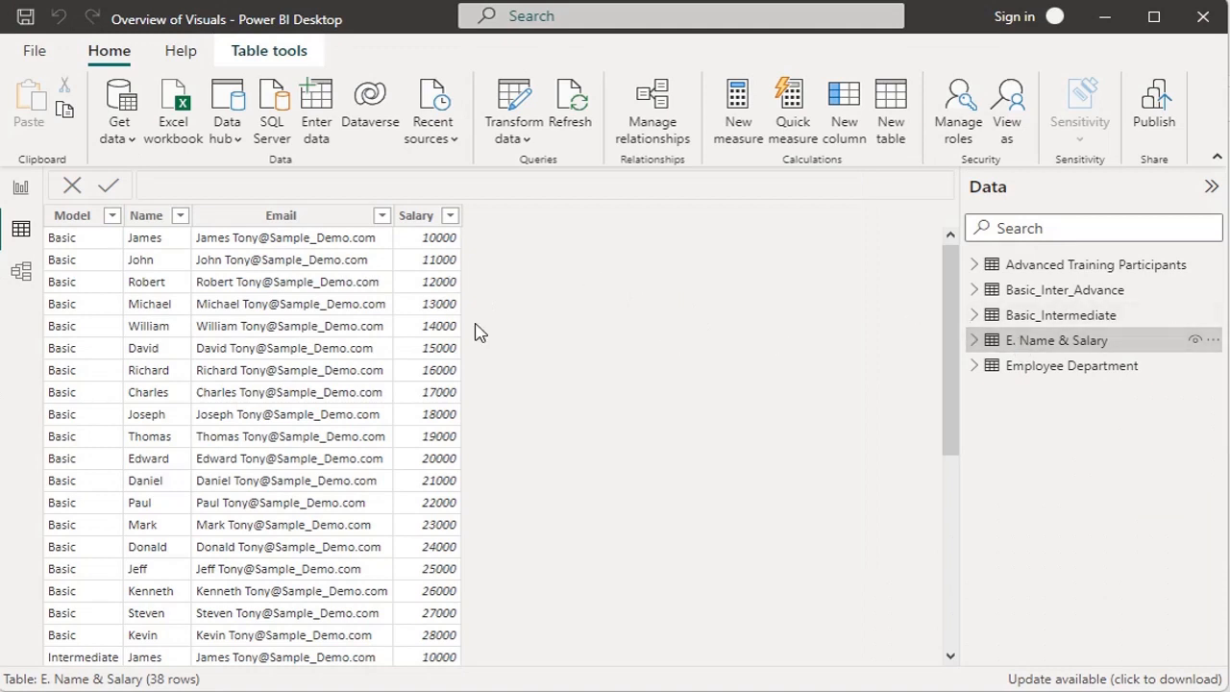
- Build a clustered column chart of Salary by Department on the Salary By Department report page and enlarge it
{"action": "left_click", "coordinate": [18, 192]}
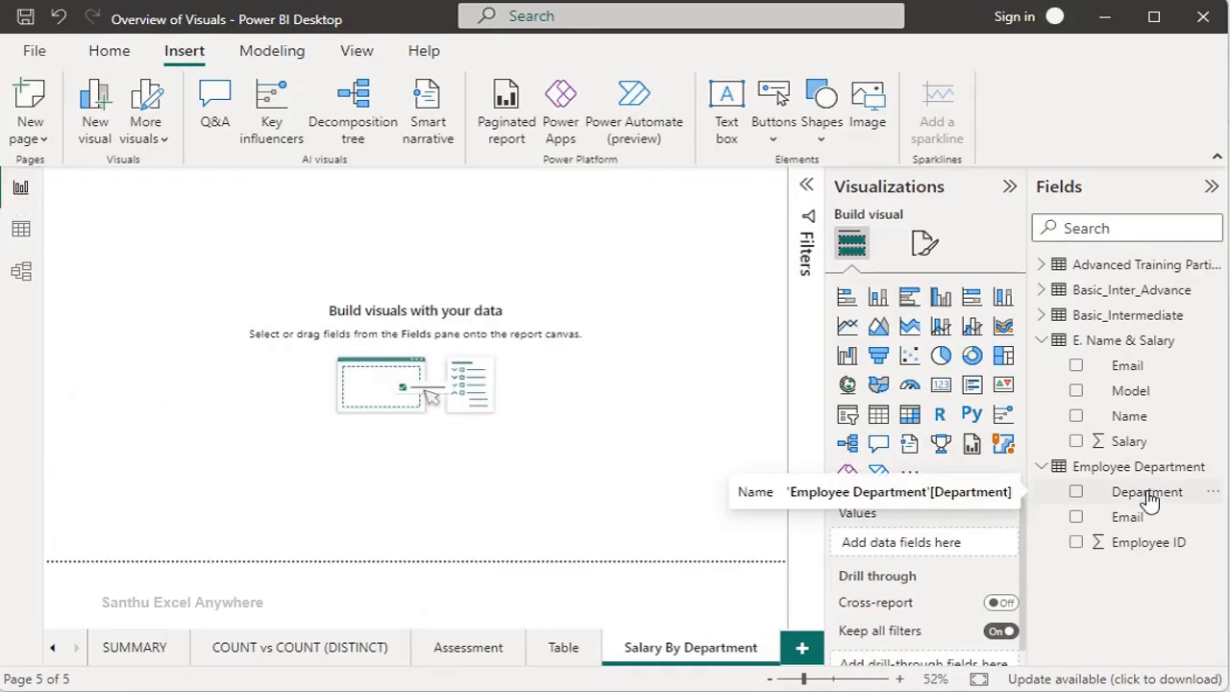
{"action": "left_click", "coordinate": [941, 298]}
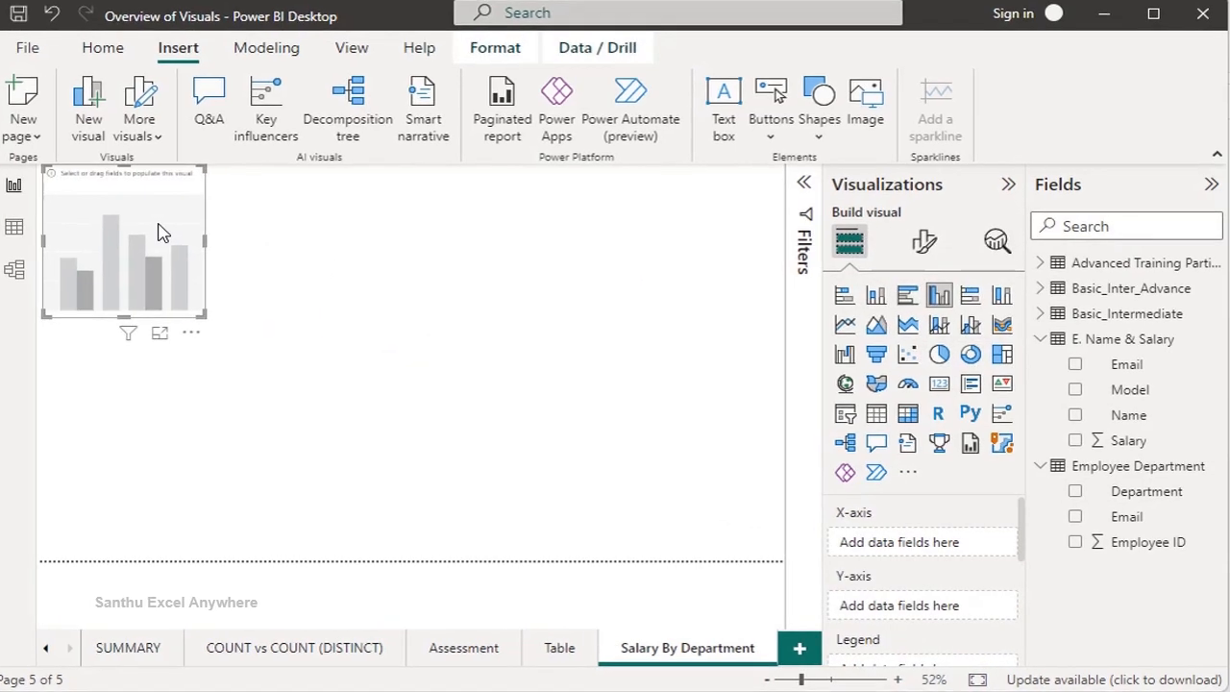
{"action": "left_click_drag", "start_coordinate": [164, 234], "coordinate": [359, 304]}
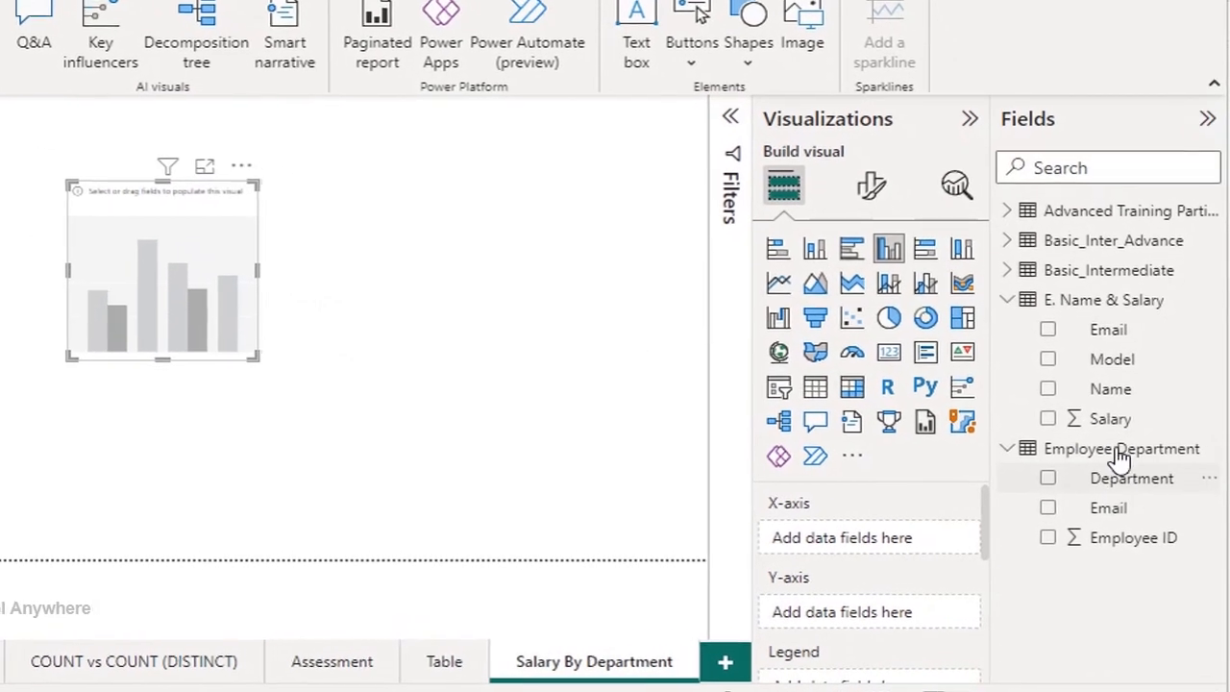
{"action": "left_click_drag", "start_coordinate": [1107, 417], "coordinate": [149, 233]}
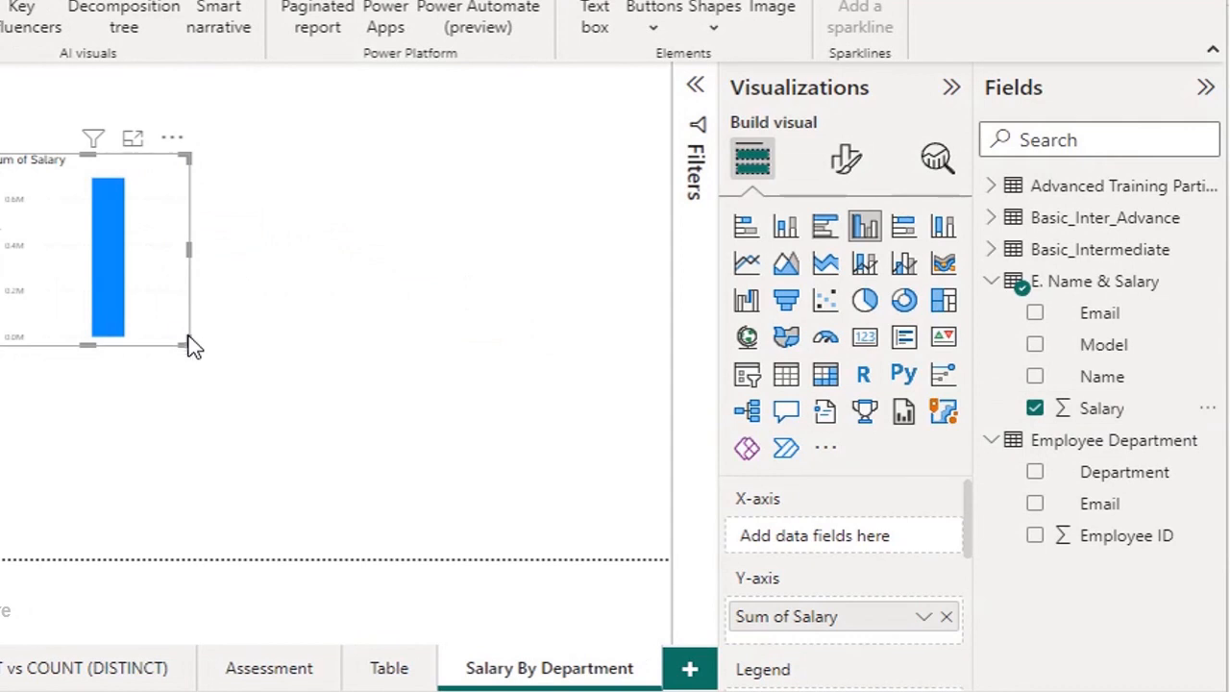
{"action": "left_click_drag", "start_coordinate": [189, 344], "coordinate": [582, 482]}
{"action": "mouse_move", "coordinate": [330, 309]}
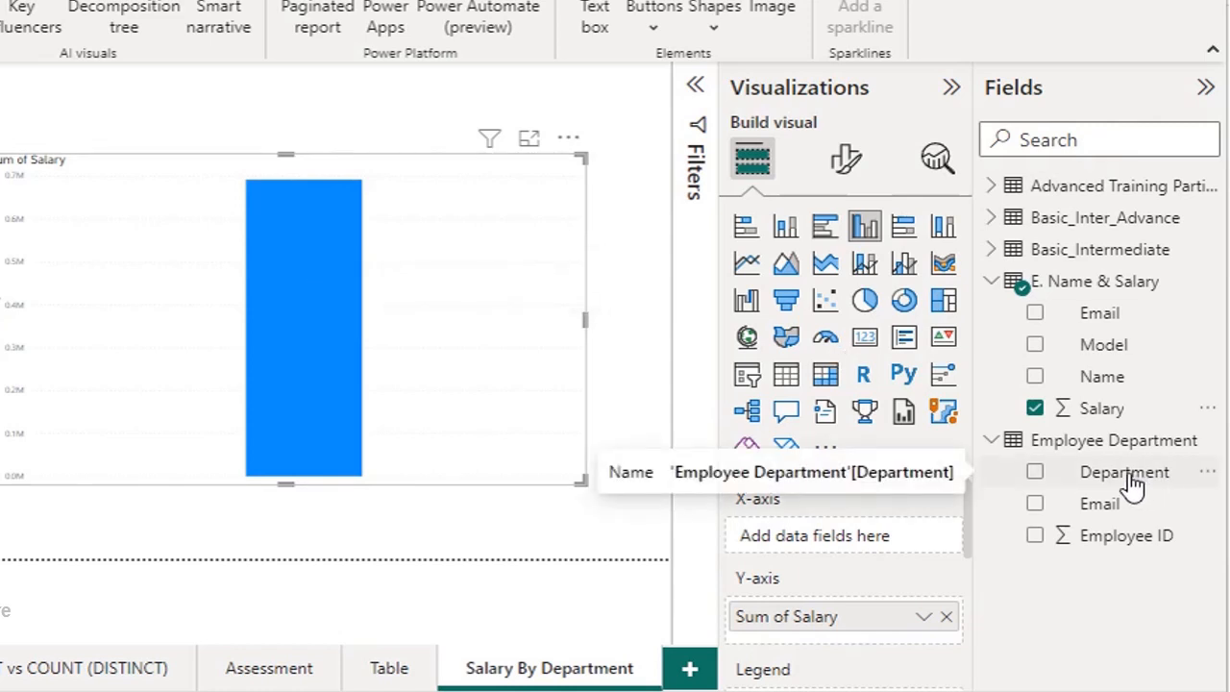
{"action": "left_click_drag", "start_coordinate": [1134, 485], "coordinate": [466, 363]}
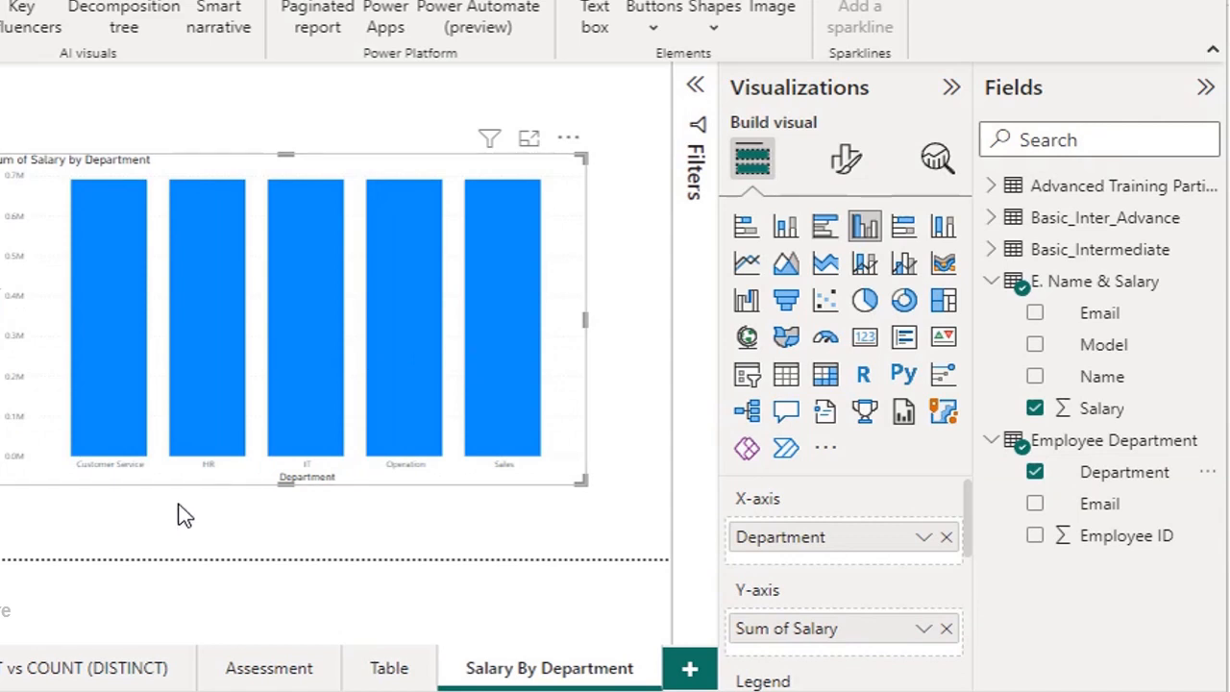
- Format the chart's X-axis values as bold, black, size 13
{"action": "left_click", "coordinate": [844, 159]}
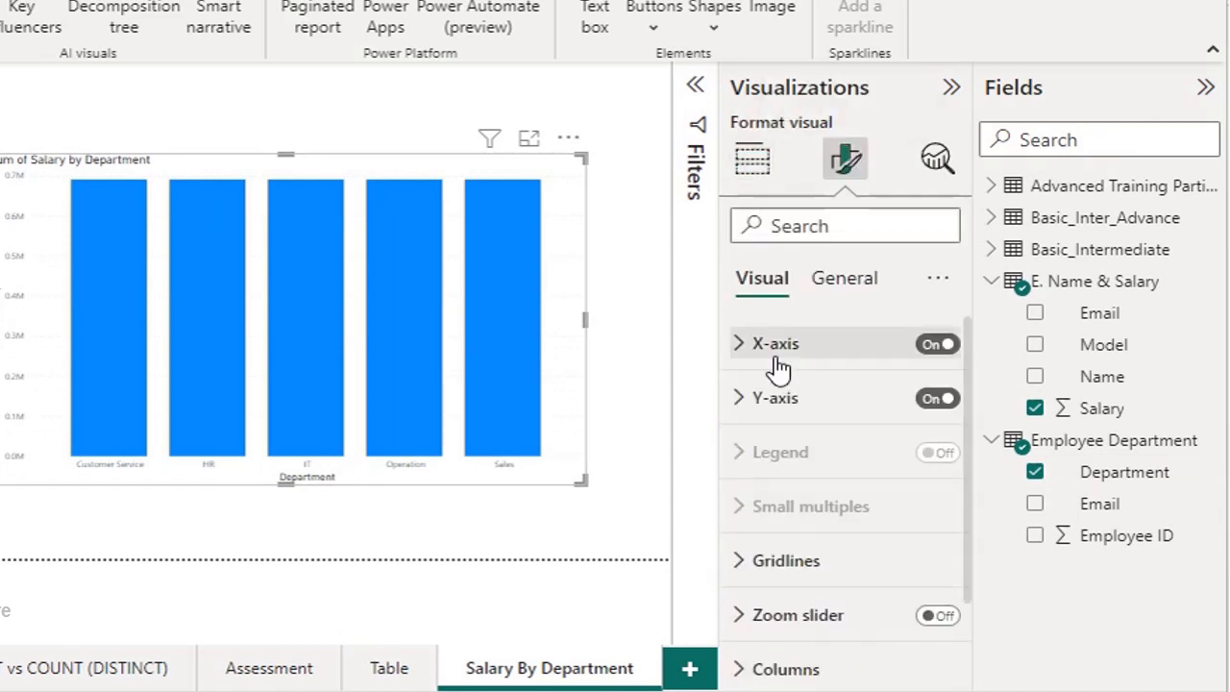
{"action": "left_click", "coordinate": [774, 348]}
{"action": "left_click", "coordinate": [760, 502]}
{"action": "left_click", "coordinate": [799, 575]}
{"action": "left_click", "coordinate": [816, 459]}
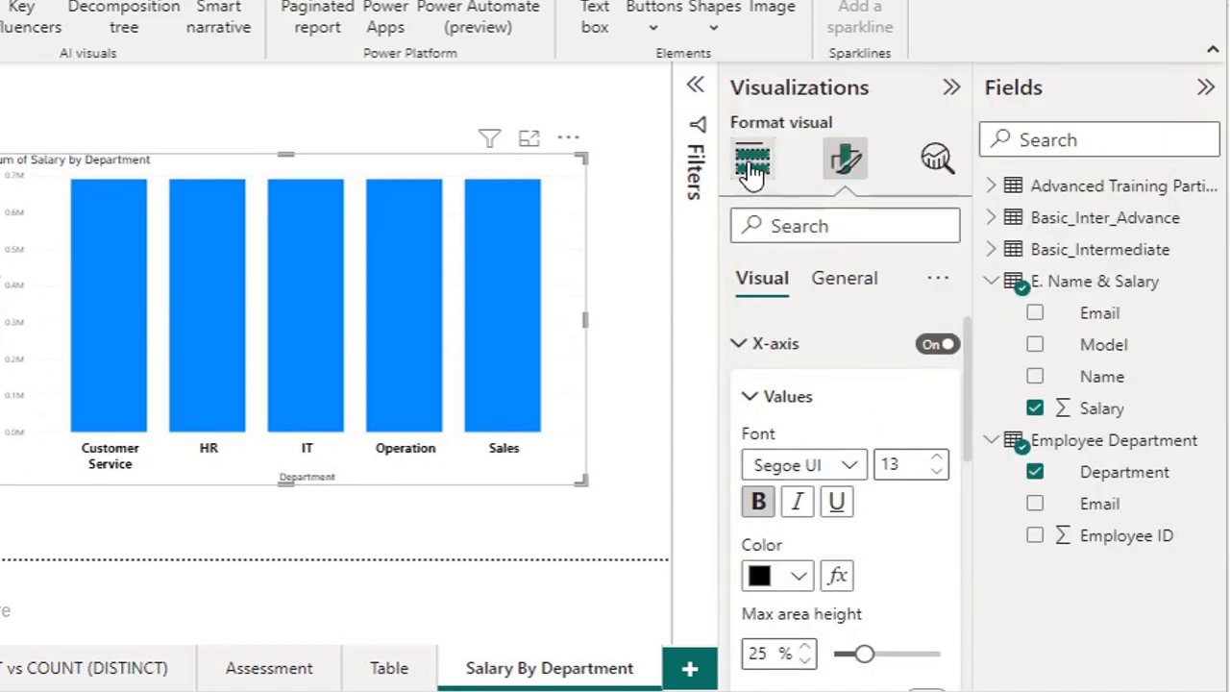
{"action": "left_click", "coordinate": [750, 163]}
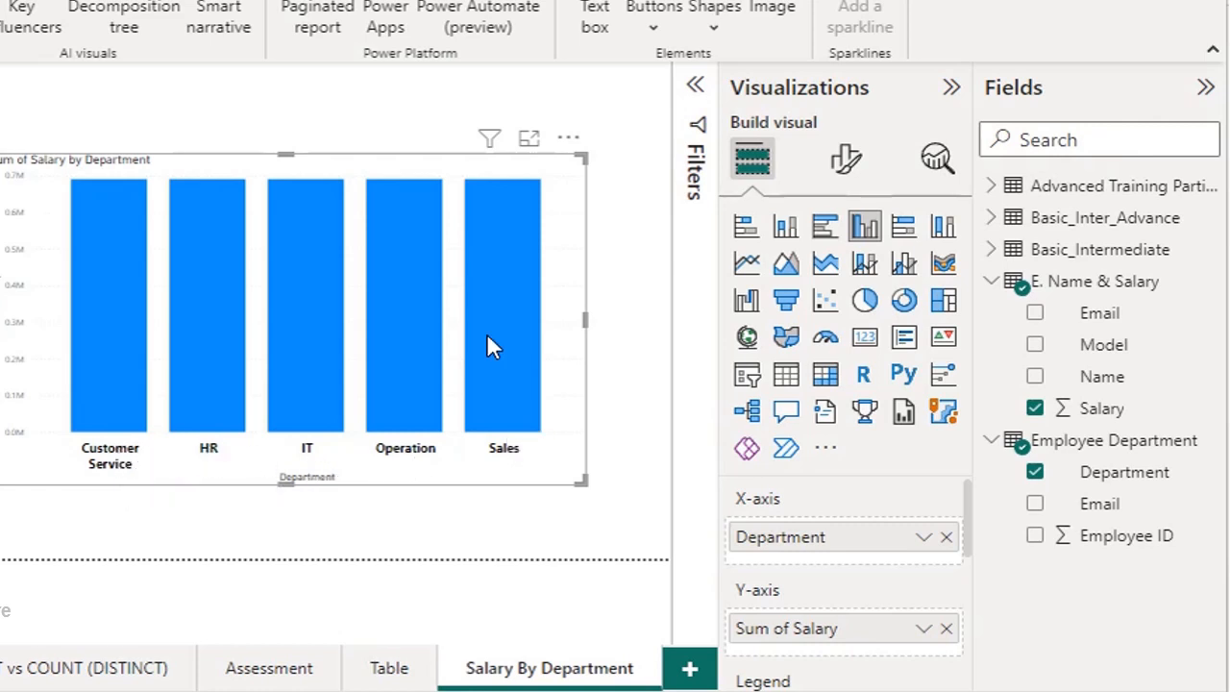
- Check the salary sum of the columns and the table relationships in the model, and delete the column chart
{"action": "mouse_move", "coordinate": [213, 356]}
{"action": "mouse_move", "coordinate": [534, 383]}
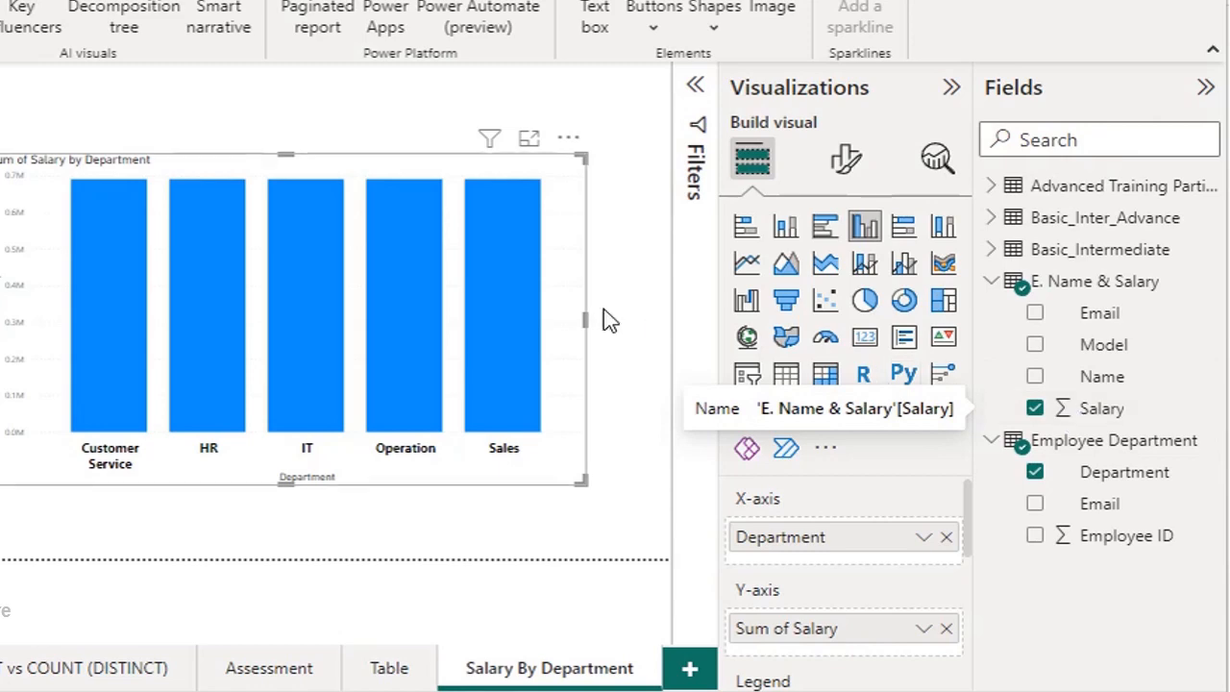
{"action": "mouse_move", "coordinate": [541, 321]}
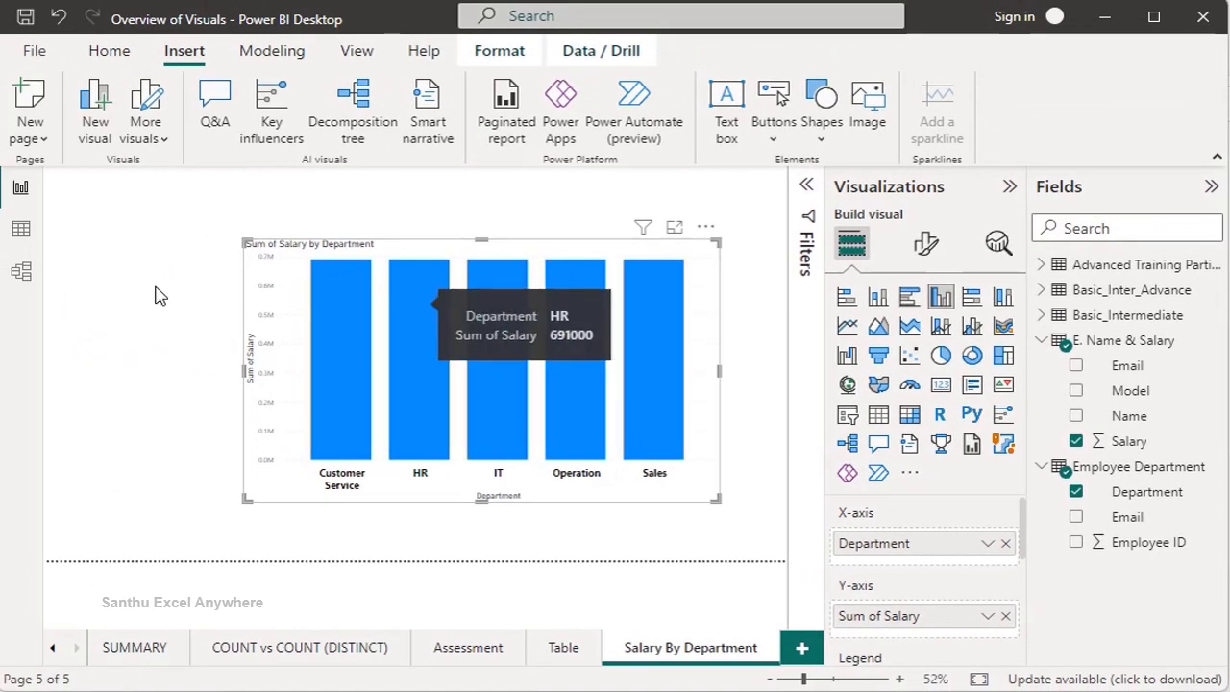
{"action": "left_click", "coordinate": [20, 279]}
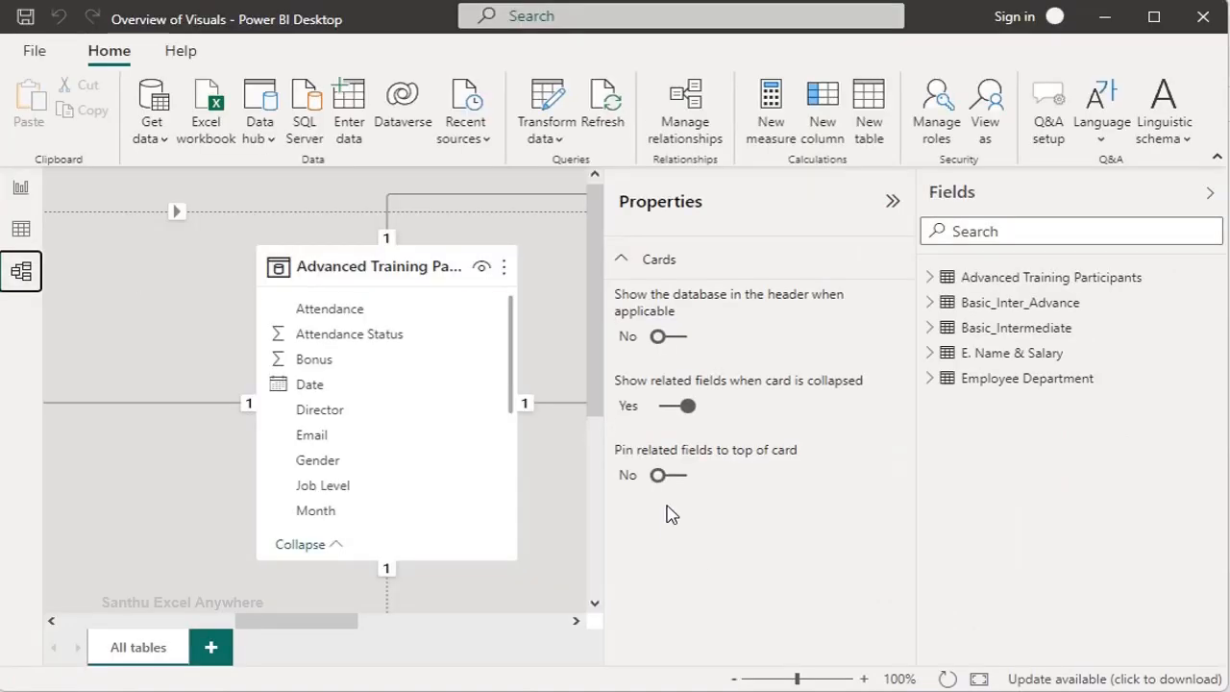
{"action": "left_click", "coordinate": [21, 188]}
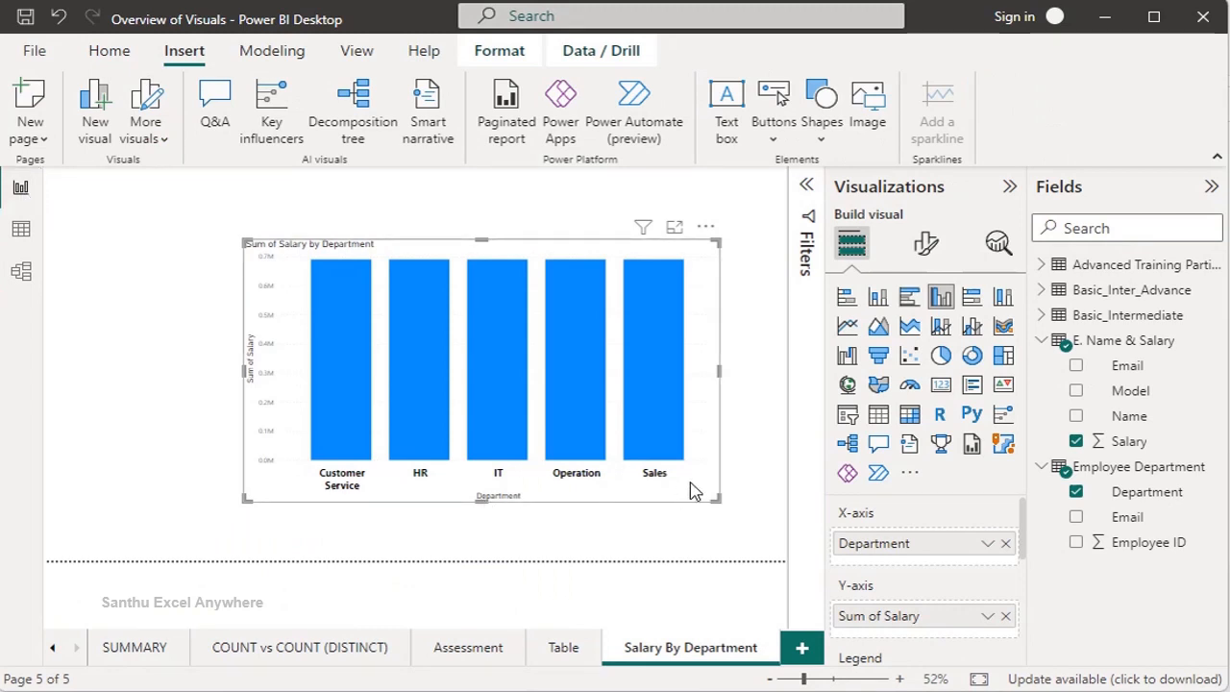
{"action": "key", "text": "Delete"}
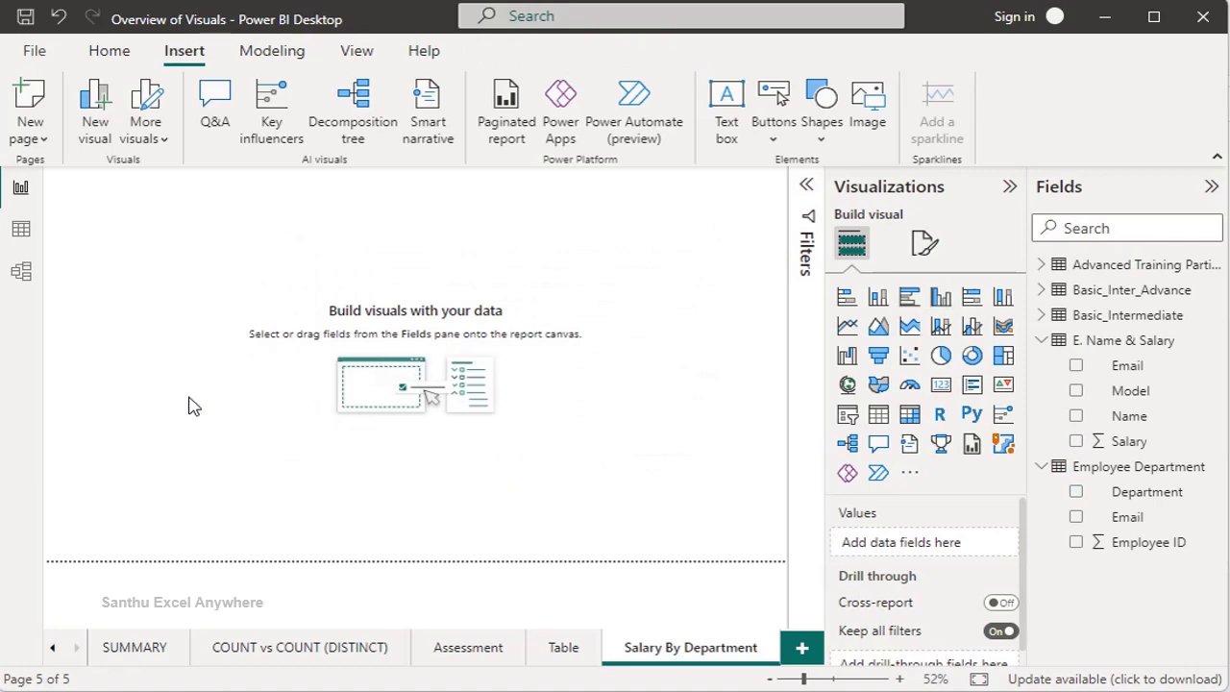
- Add a calculated column named Salary by Department to the E. Name & Salary table
{"action": "left_click", "coordinate": [21, 228]}
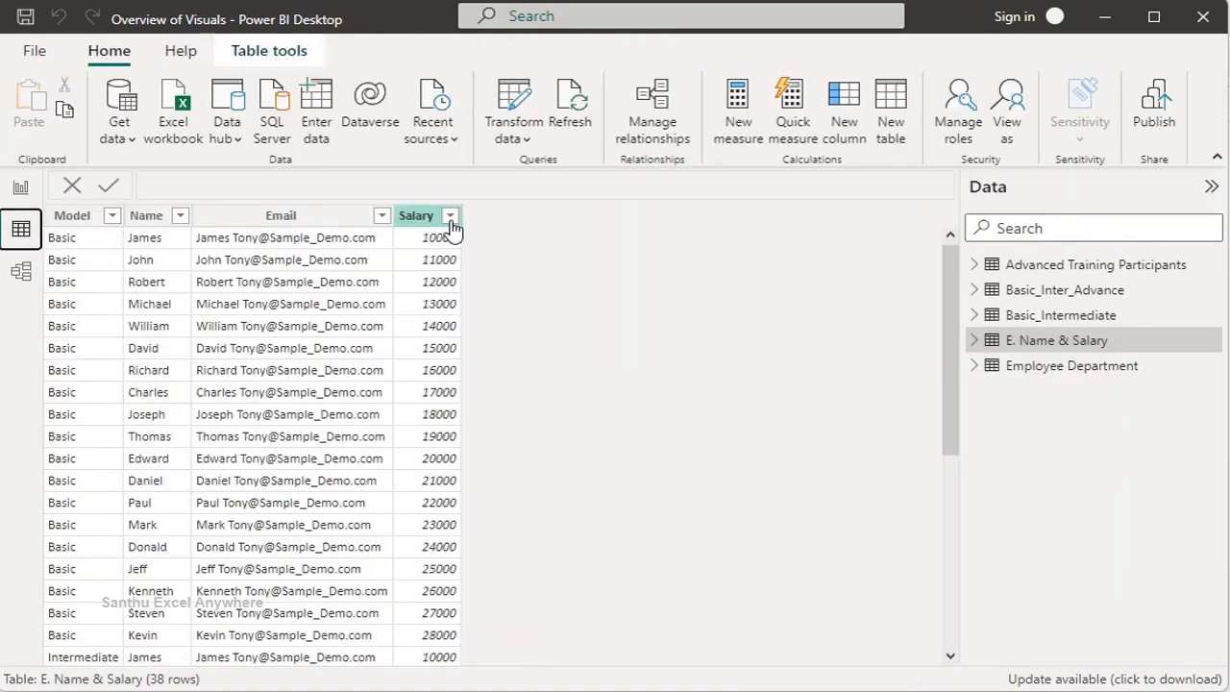
{"action": "left_click", "coordinate": [850, 108]}
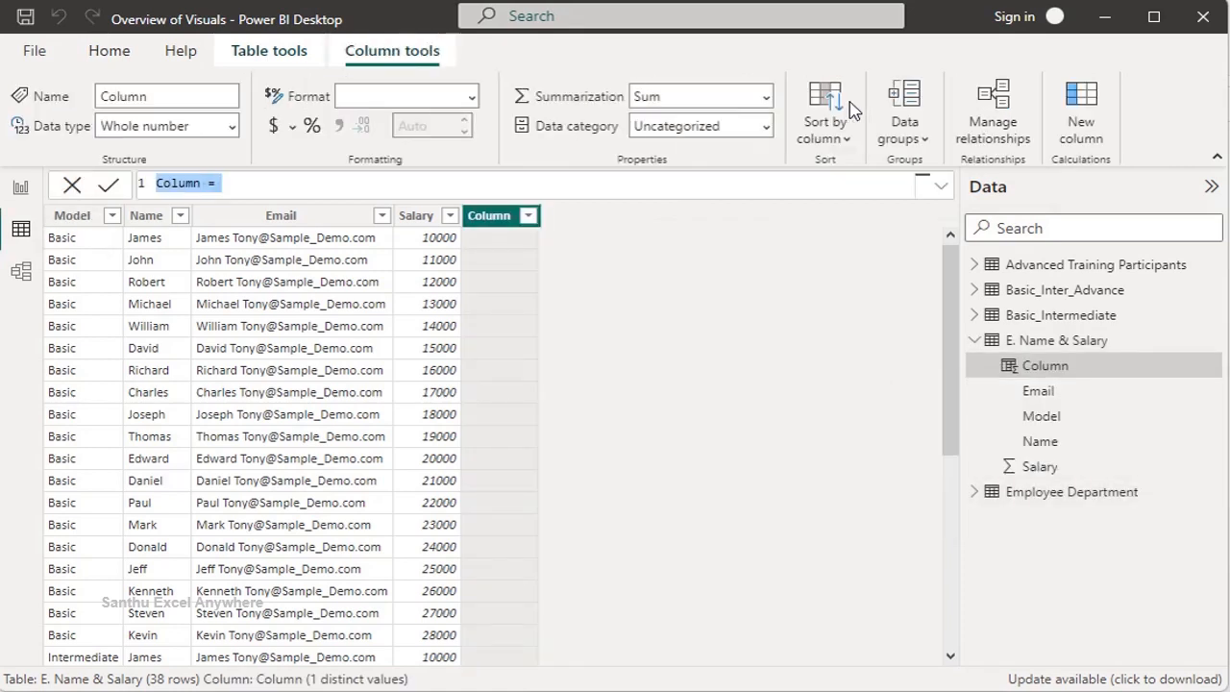
{"action": "left_click", "coordinate": [175, 182]}
{"action": "double_click", "coordinate": [177, 184]}
{"action": "type", "text": "Salary "}
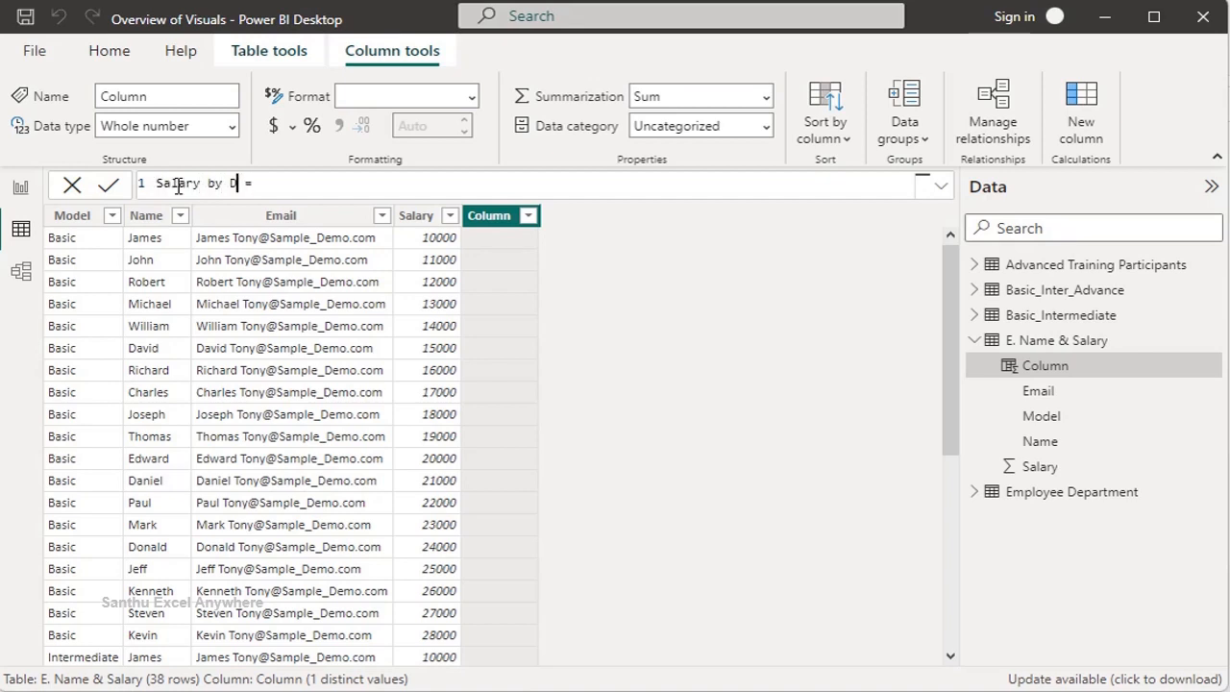
{"action": "type", "text": "by Department"}
- Start the Salary by Department column's formula with the LOOKUPVALUE function
{"action": "left_click", "coordinate": [336, 183]}
{"action": "type", "text": "L"}
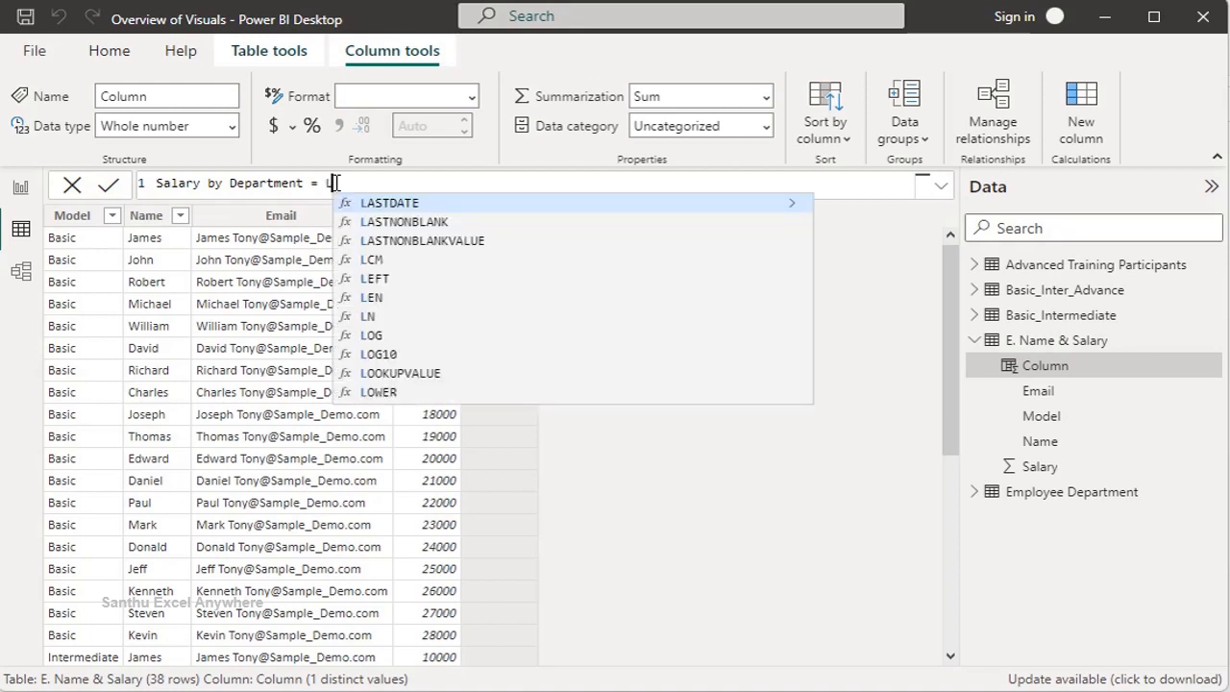
{"action": "type", "text": "OOK"}
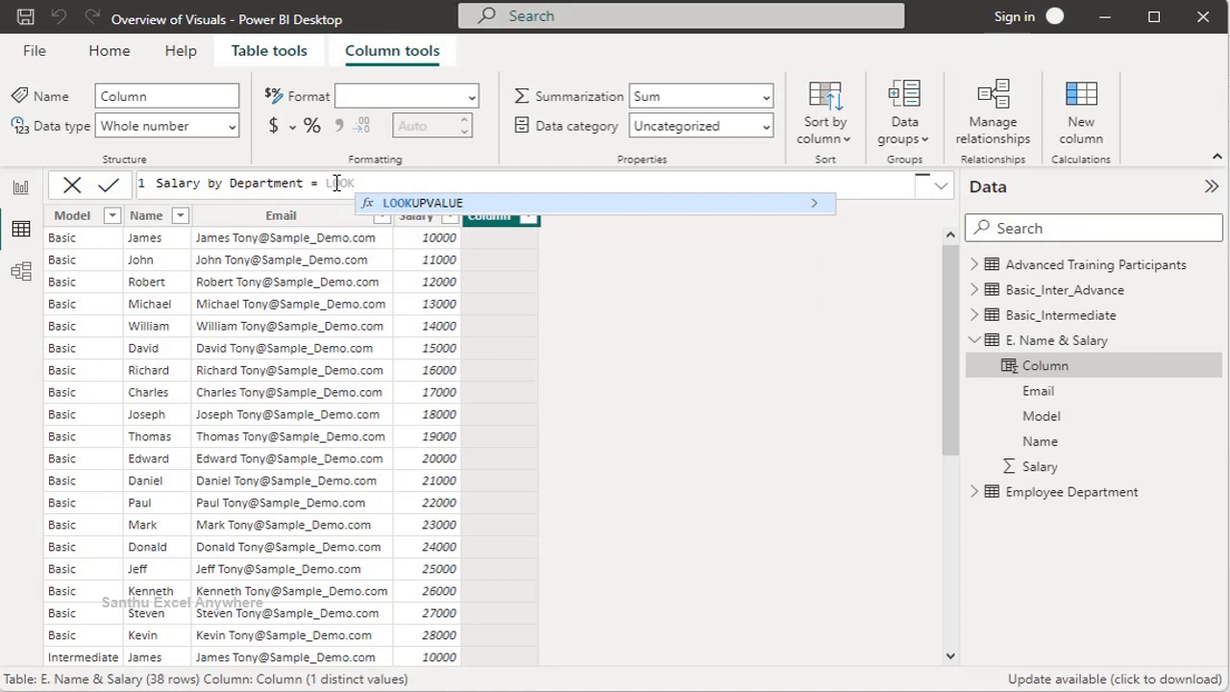
{"action": "type", "text": "UPVALU"}
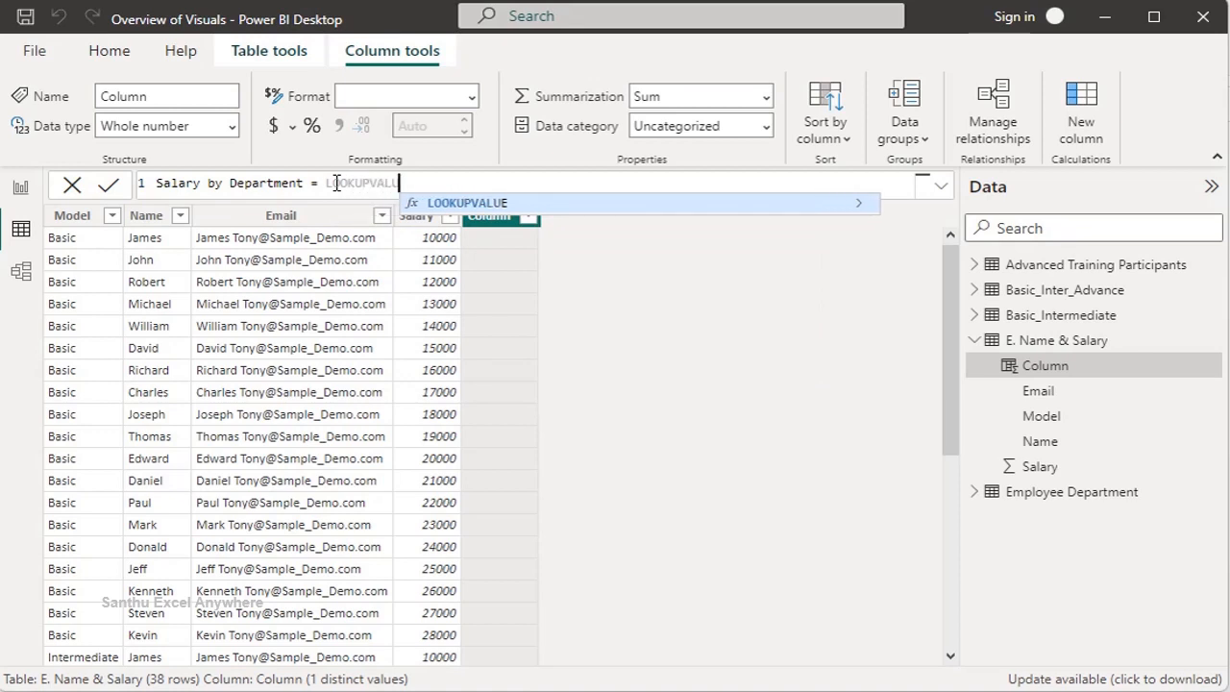
{"action": "type", "text": "E"}
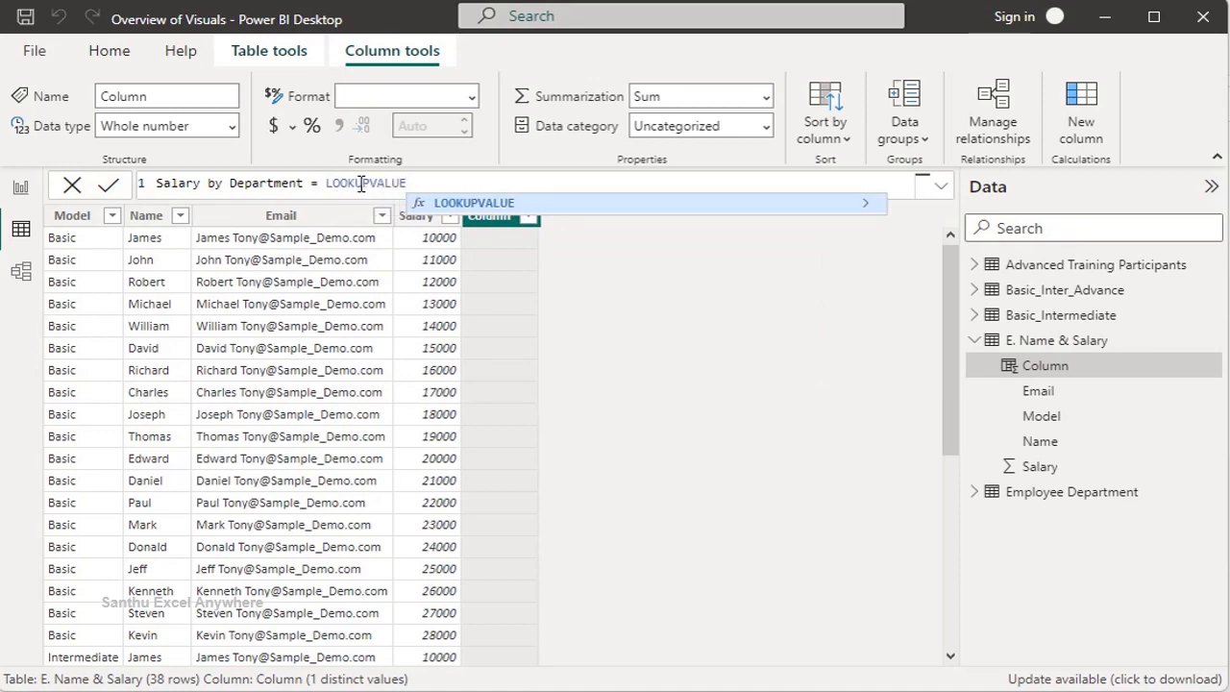
{"action": "left_click", "coordinate": [452, 205]}
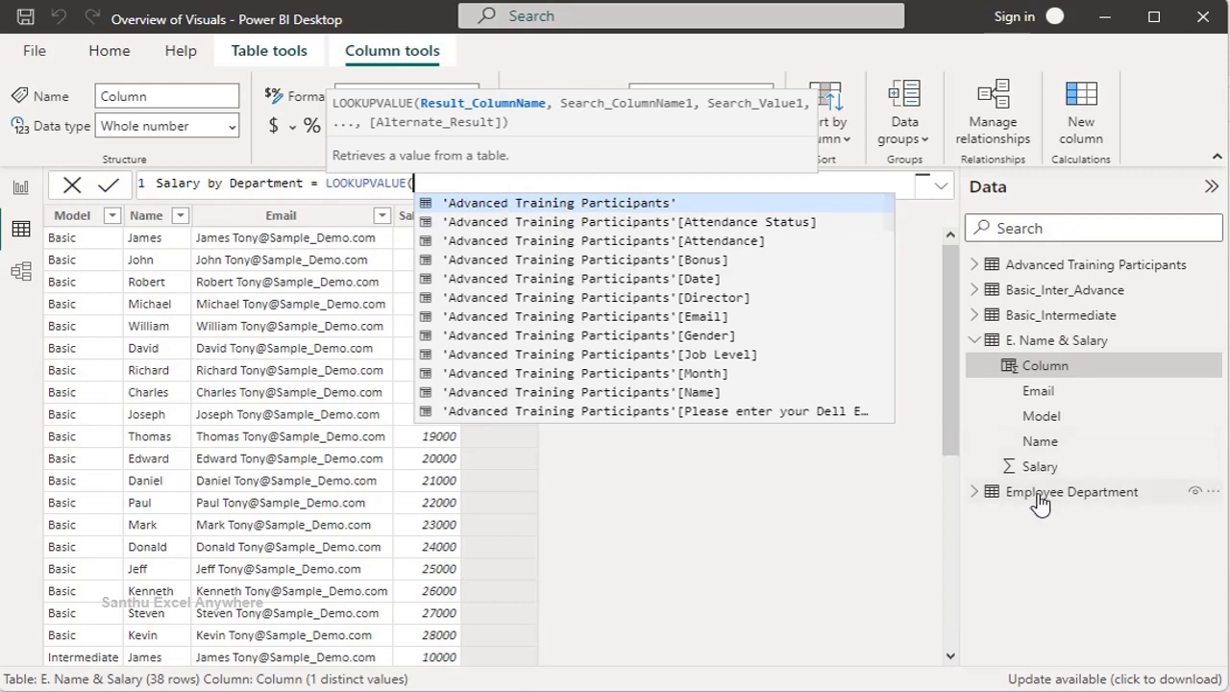
- Use 'Employee Department'[Department] as the result column of the LOOKUPVALUE formula
{"action": "scroll", "coordinate": [615, 278], "scroll_direction": "down", "scroll_amount": 2}
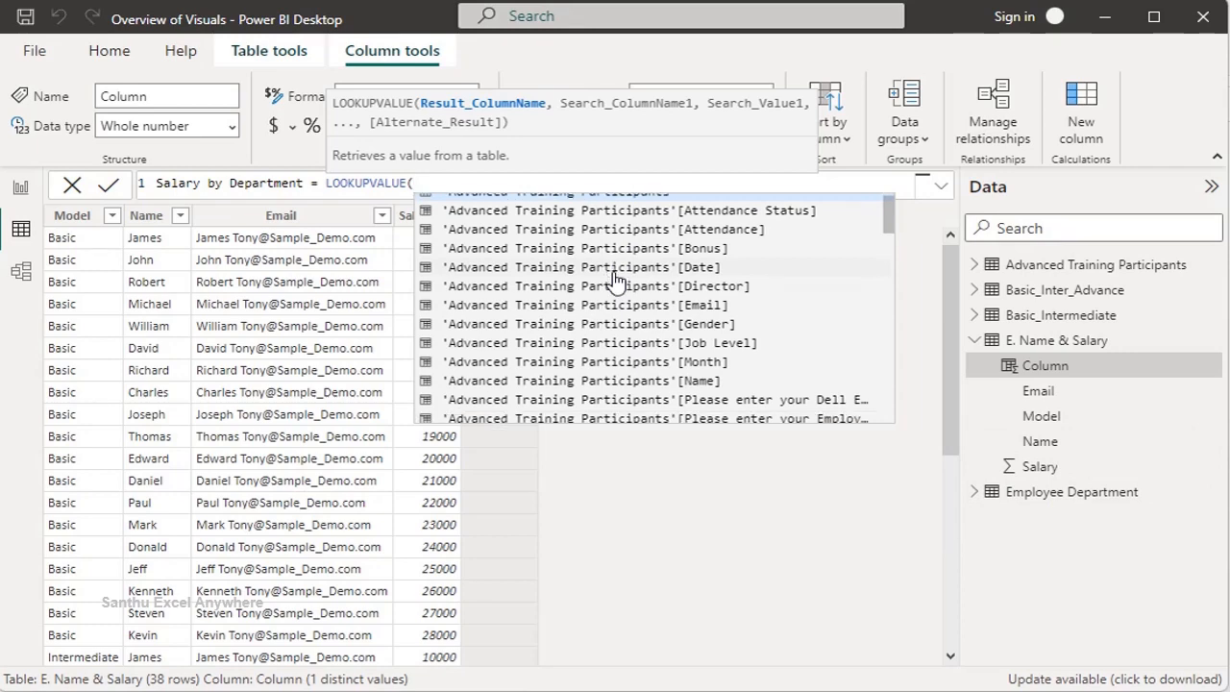
{"action": "scroll", "coordinate": [615, 278], "scroll_direction": "down", "scroll_amount": 10}
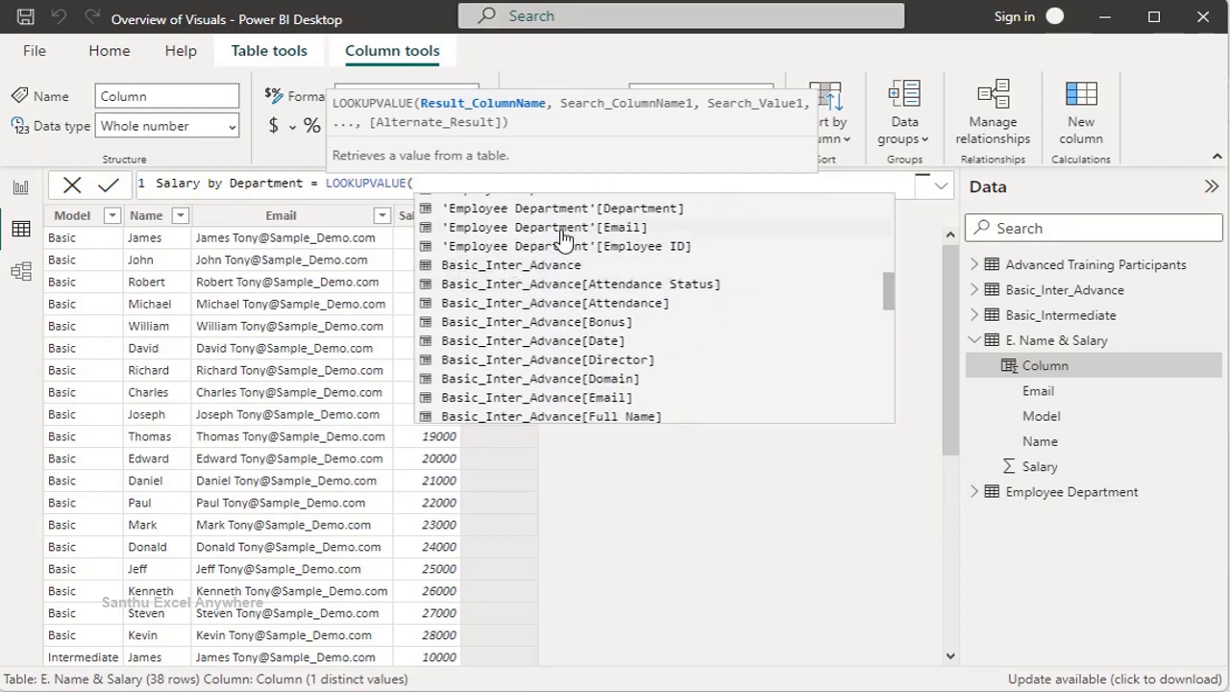
{"action": "scroll", "coordinate": [563, 241], "scroll_direction": "up", "scroll_amount": 1}
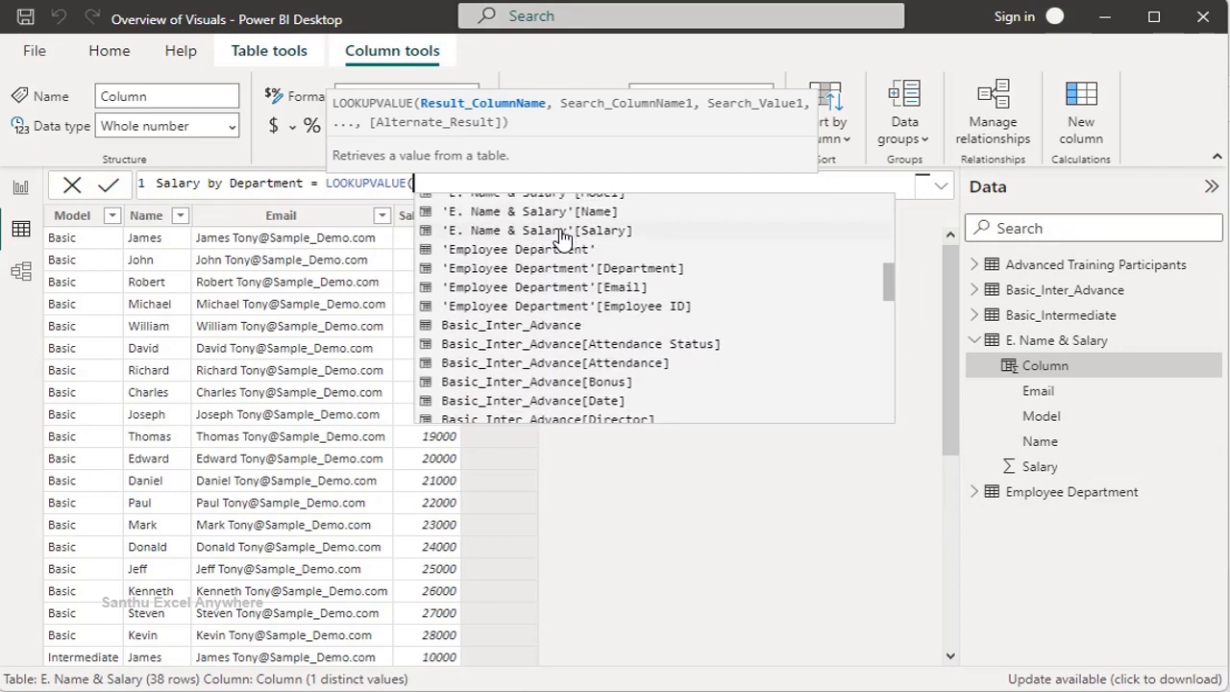
{"action": "left_click", "coordinate": [620, 278]}
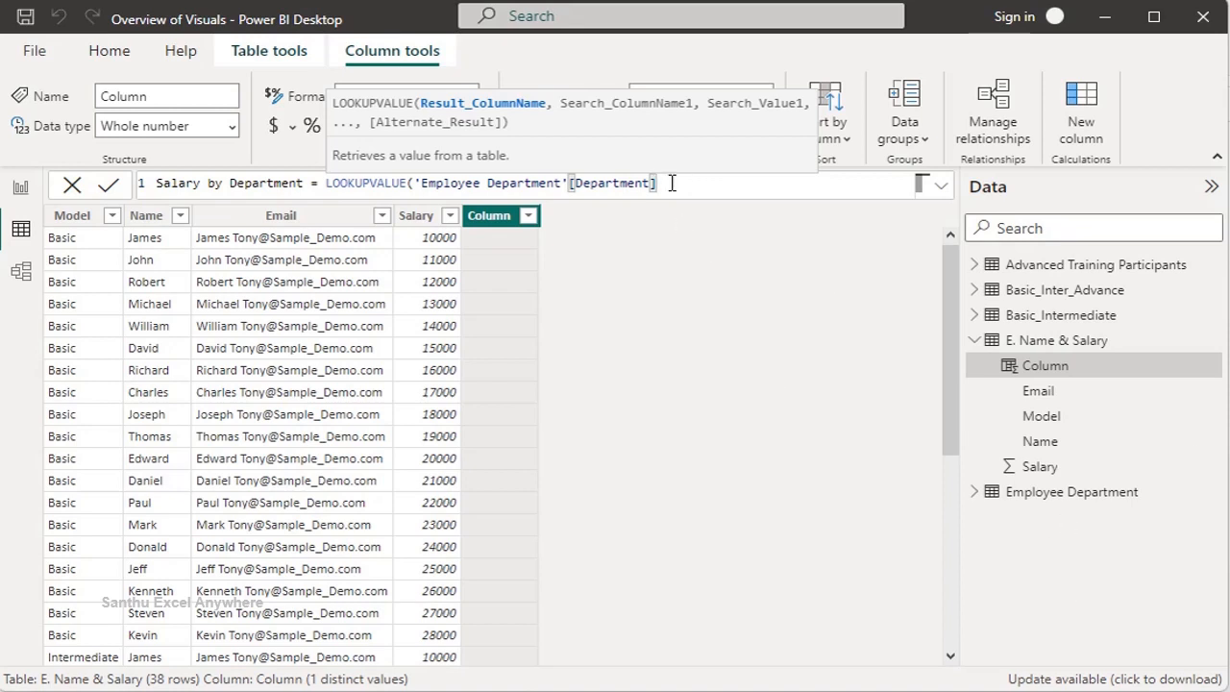
{"action": "type", "text": ","}
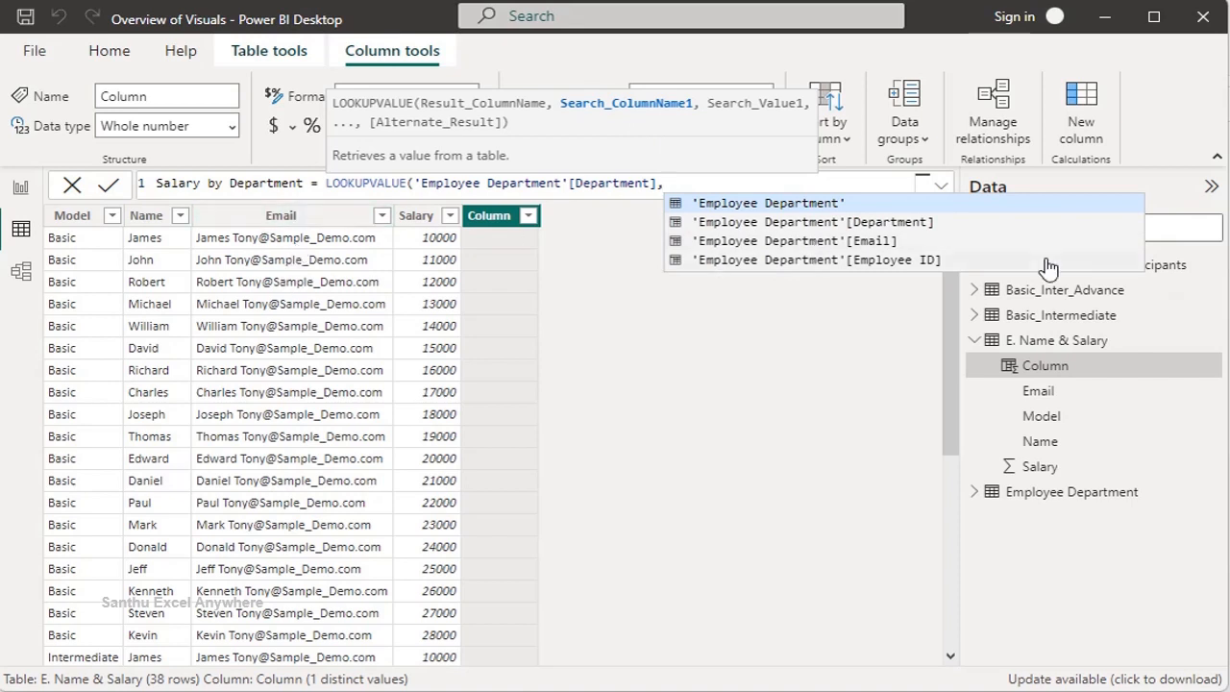
- Complete the formula with 'Employee Department'[Email] as search column and 'E. Name & Salary'[Email] as search value, and commit it
{"action": "left_click", "coordinate": [769, 241]}
{"action": "type", "text": ","}
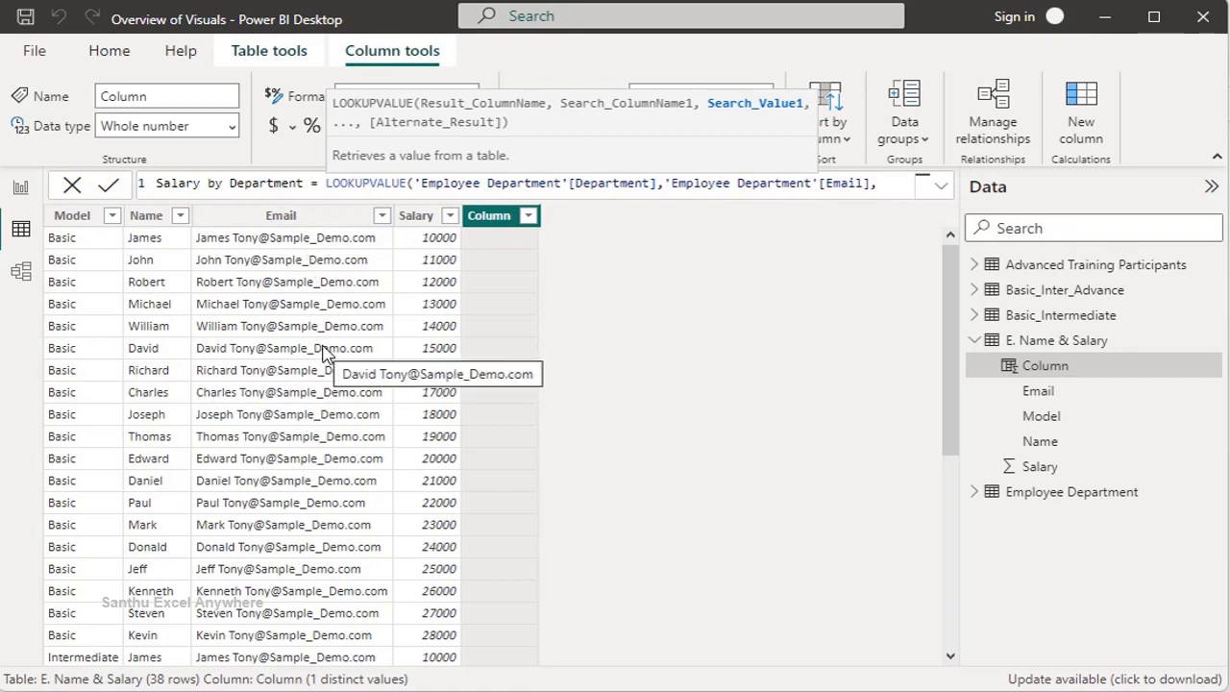
{"action": "type", "text": "eMAIL"}
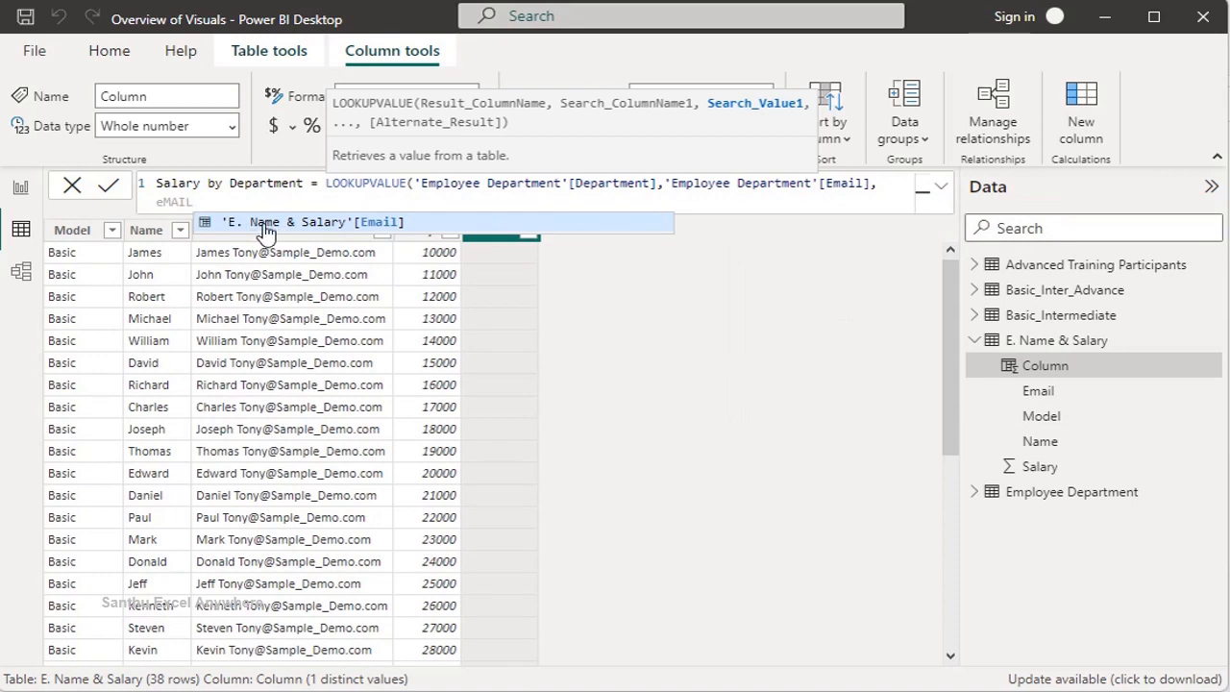
{"action": "left_click", "coordinate": [387, 229]}
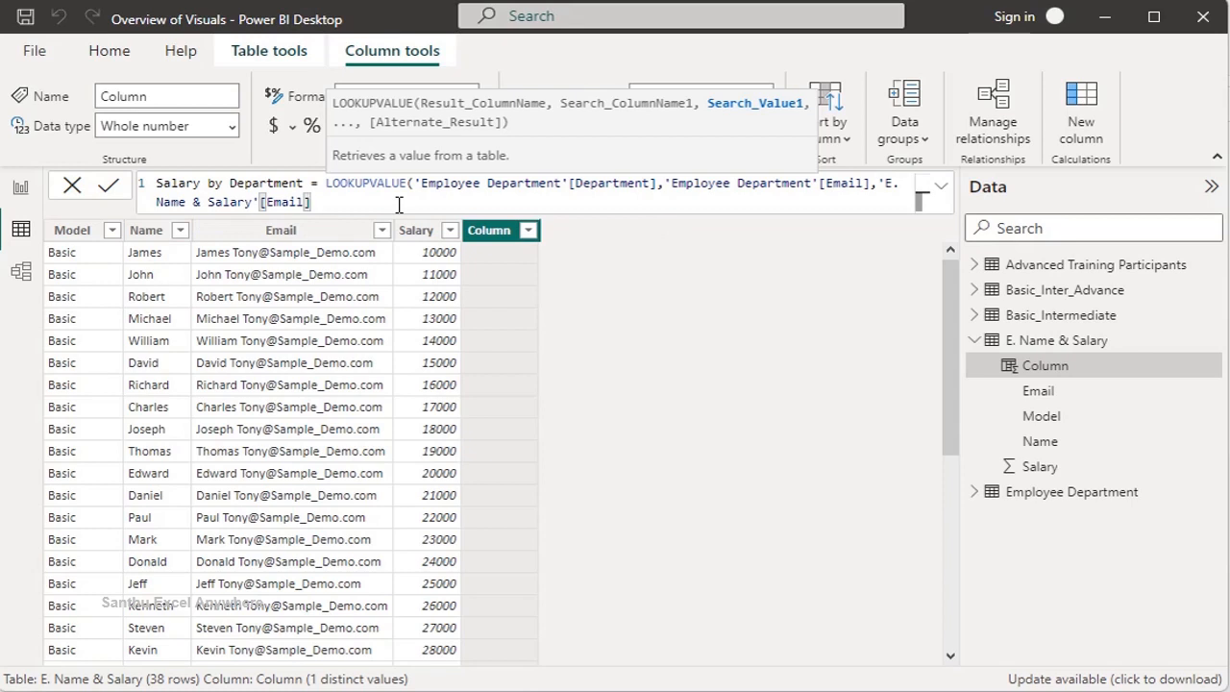
{"action": "type", "text": ")"}
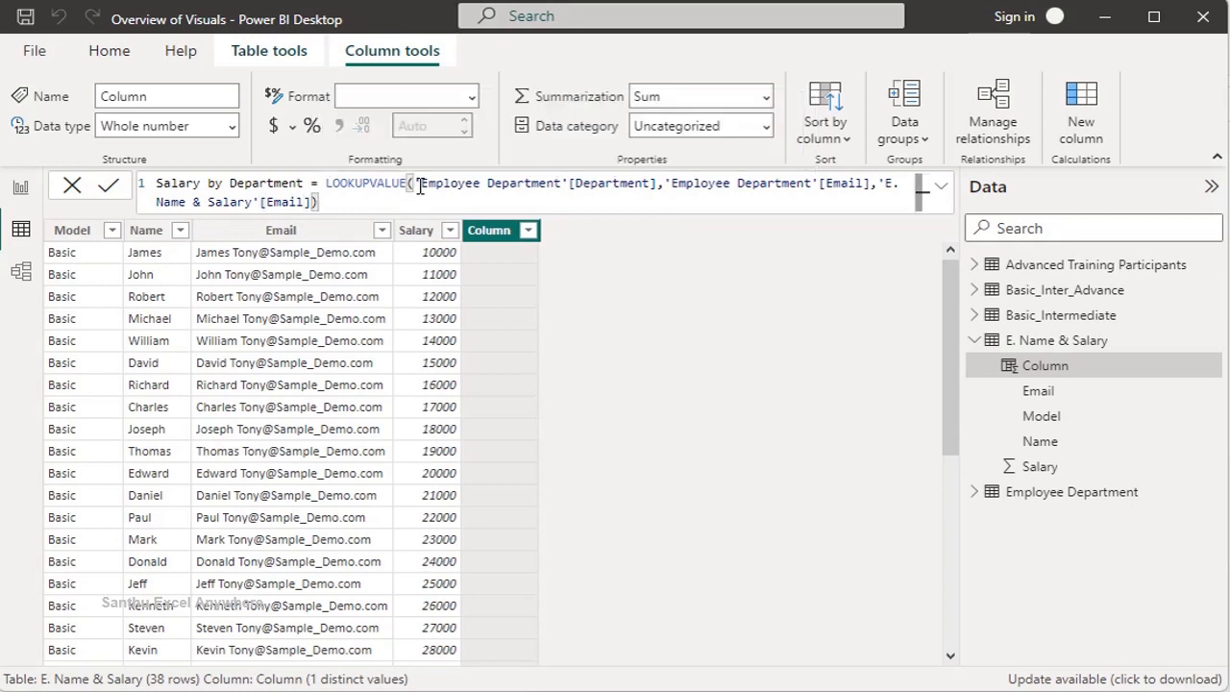
{"action": "left_click", "coordinate": [107, 189]}
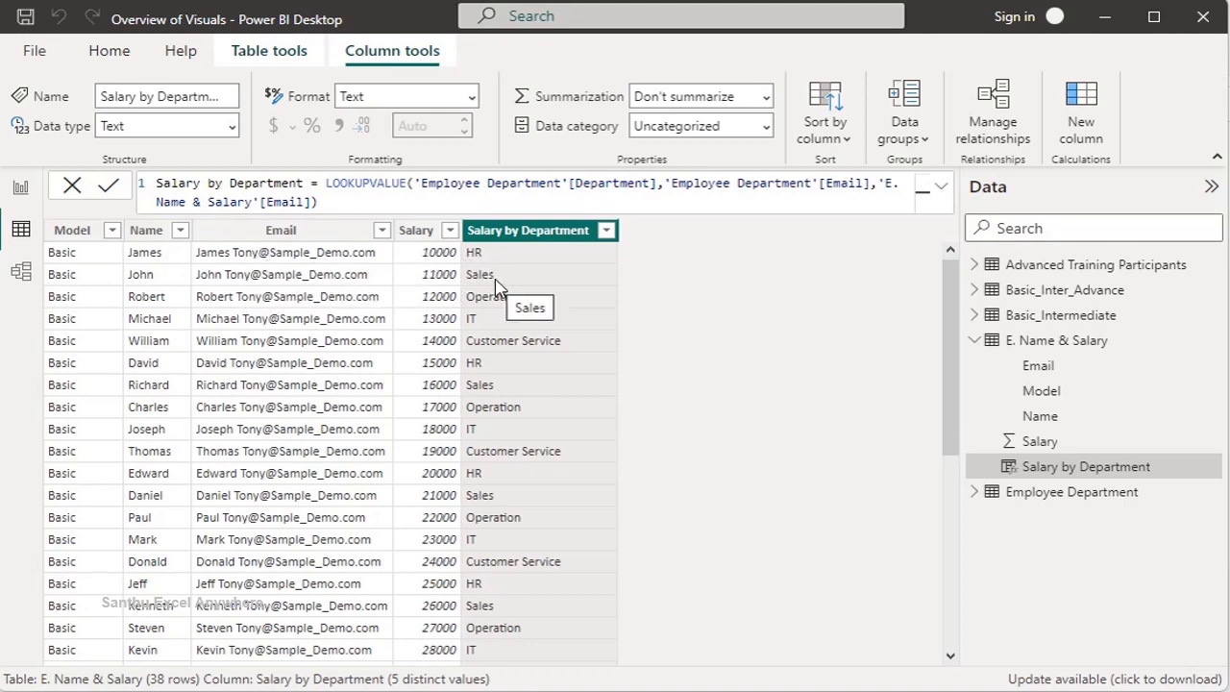
- Add a clustered column chart to the Salary By Department report page and move it into the canvas's right half
{"action": "scroll", "coordinate": [343, 383], "scroll_direction": "down", "scroll_amount": 6}
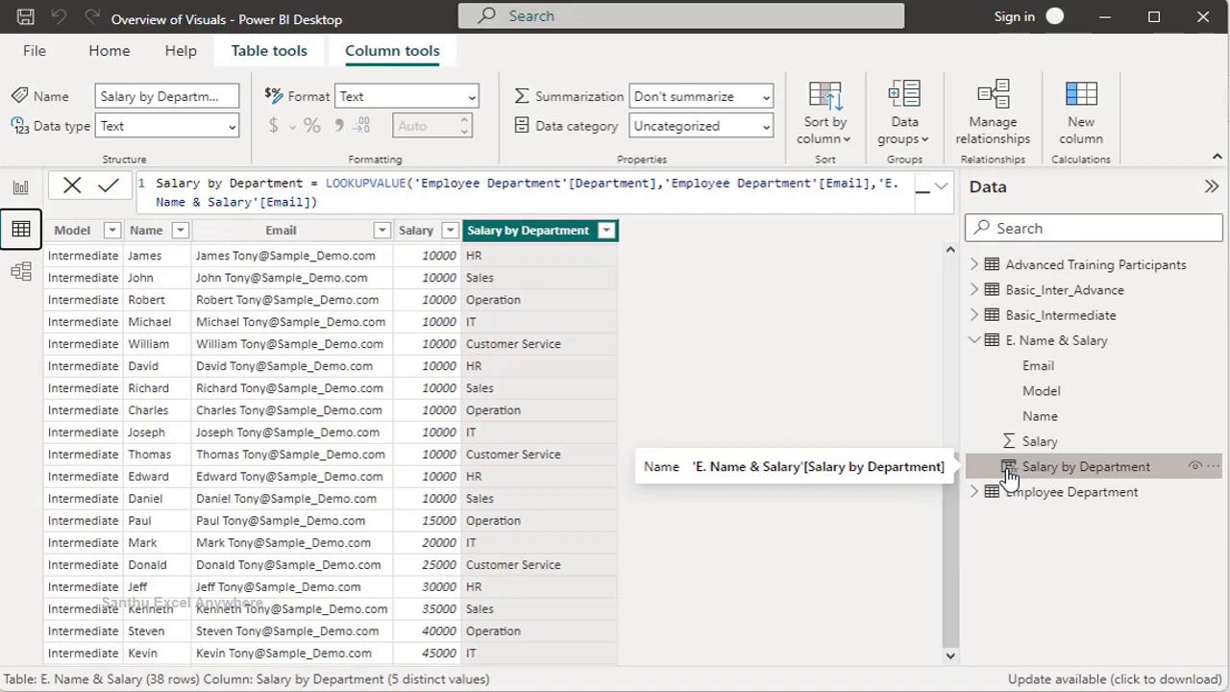
{"action": "left_click", "coordinate": [21, 189]}
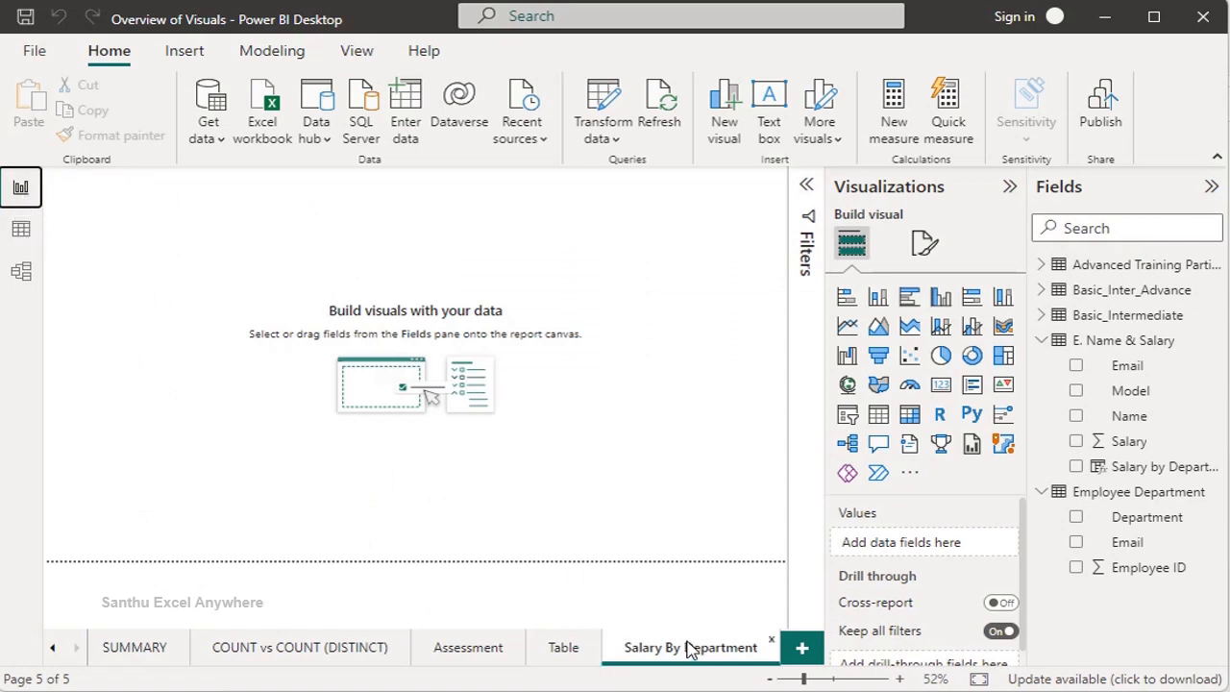
{"action": "left_click", "coordinate": [940, 300]}
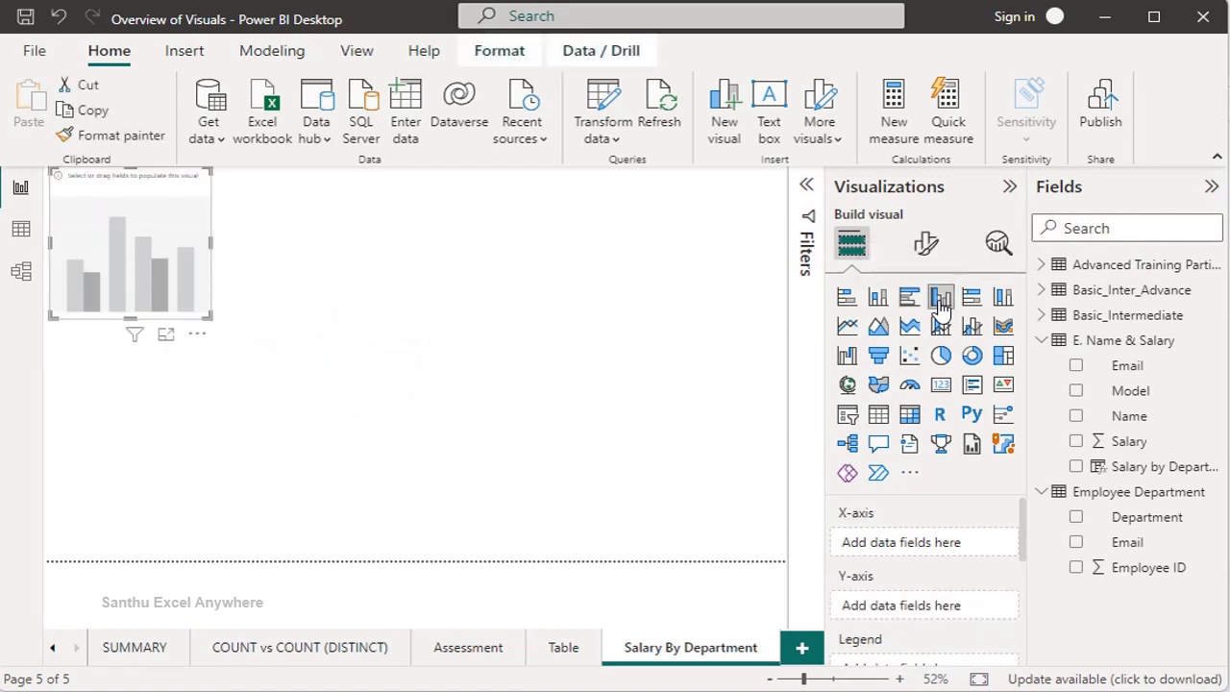
{"action": "left_click_drag", "start_coordinate": [140, 209], "coordinate": [608, 327]}
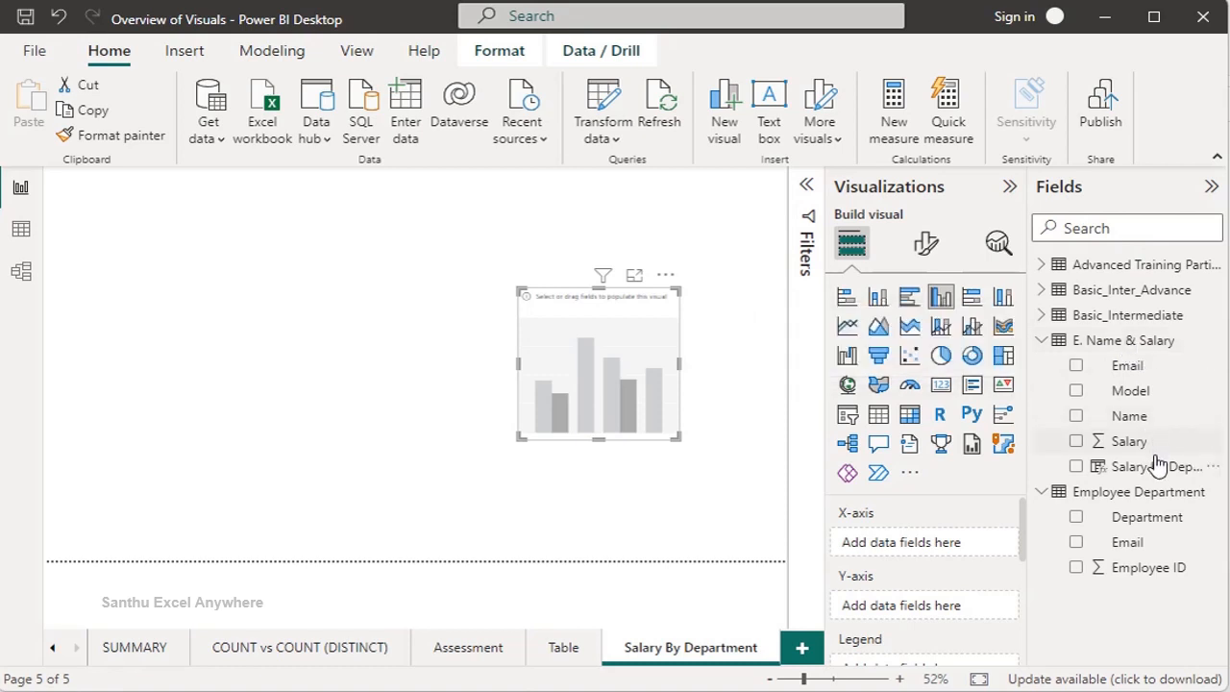
- Assign Salary by Department to the chart's X-axis and add Salary from E. Name & Salary as its column values
{"action": "left_click_drag", "start_coordinate": [1131, 473], "coordinate": [945, 547]}
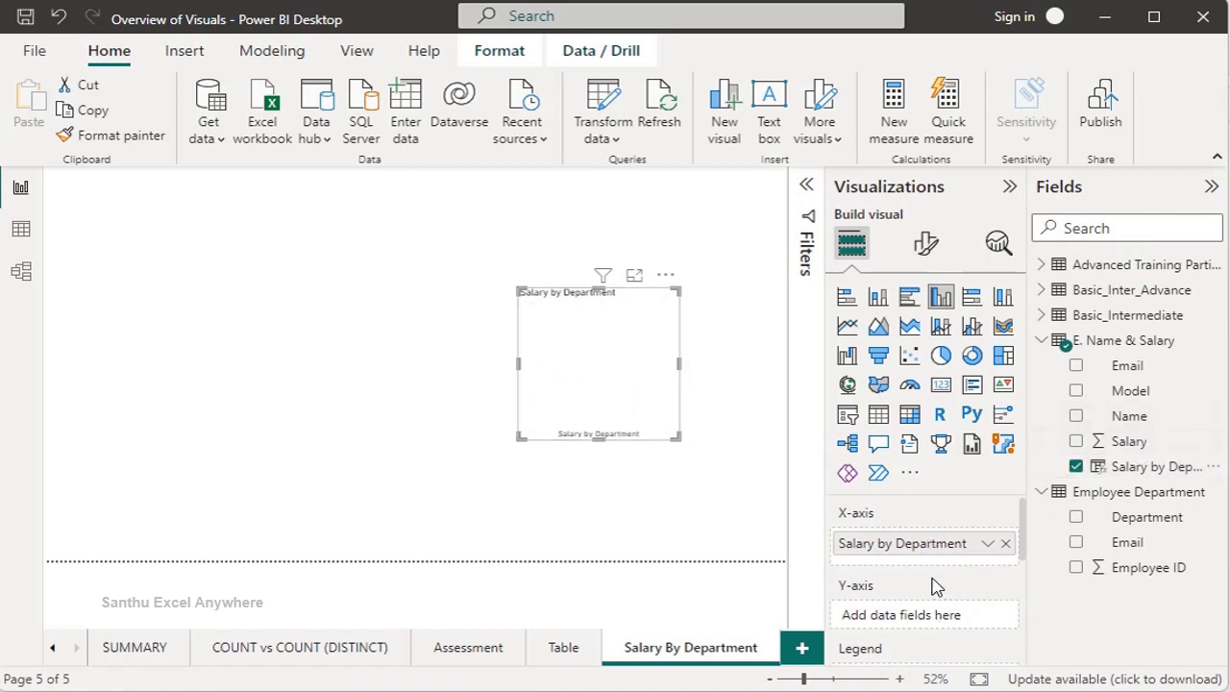
{"action": "scroll", "coordinate": [937, 586], "scroll_direction": "down", "scroll_amount": 2}
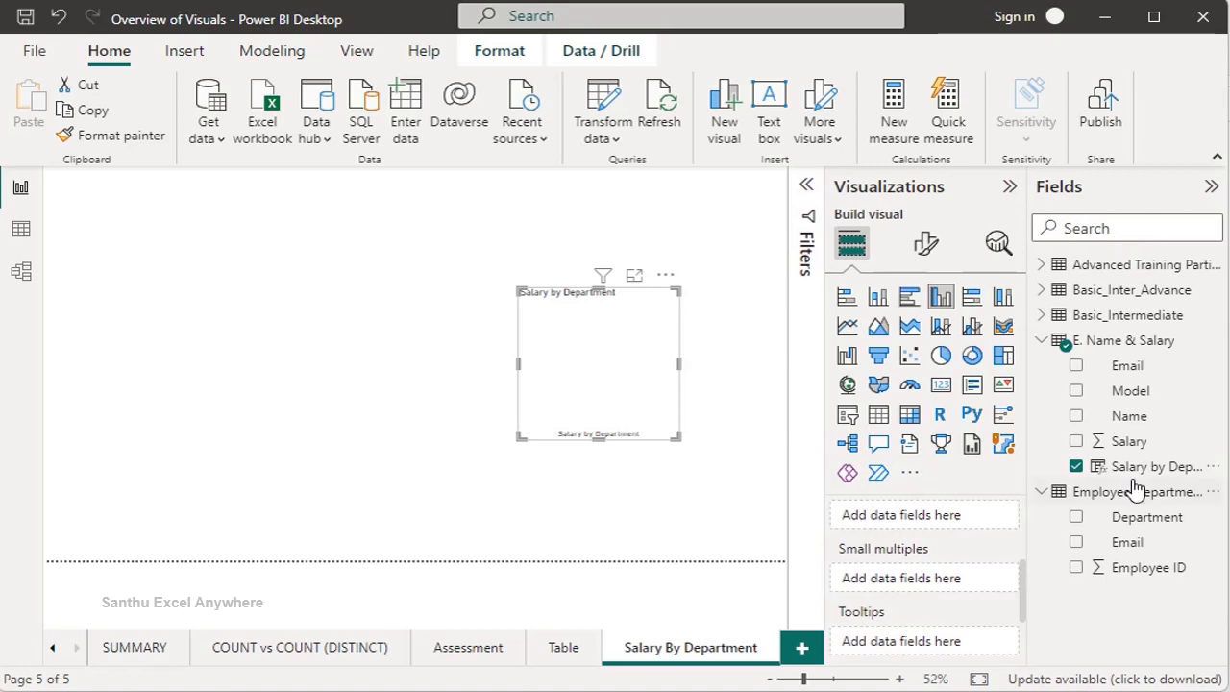
{"action": "left_click_drag", "start_coordinate": [1148, 452], "coordinate": [662, 382]}
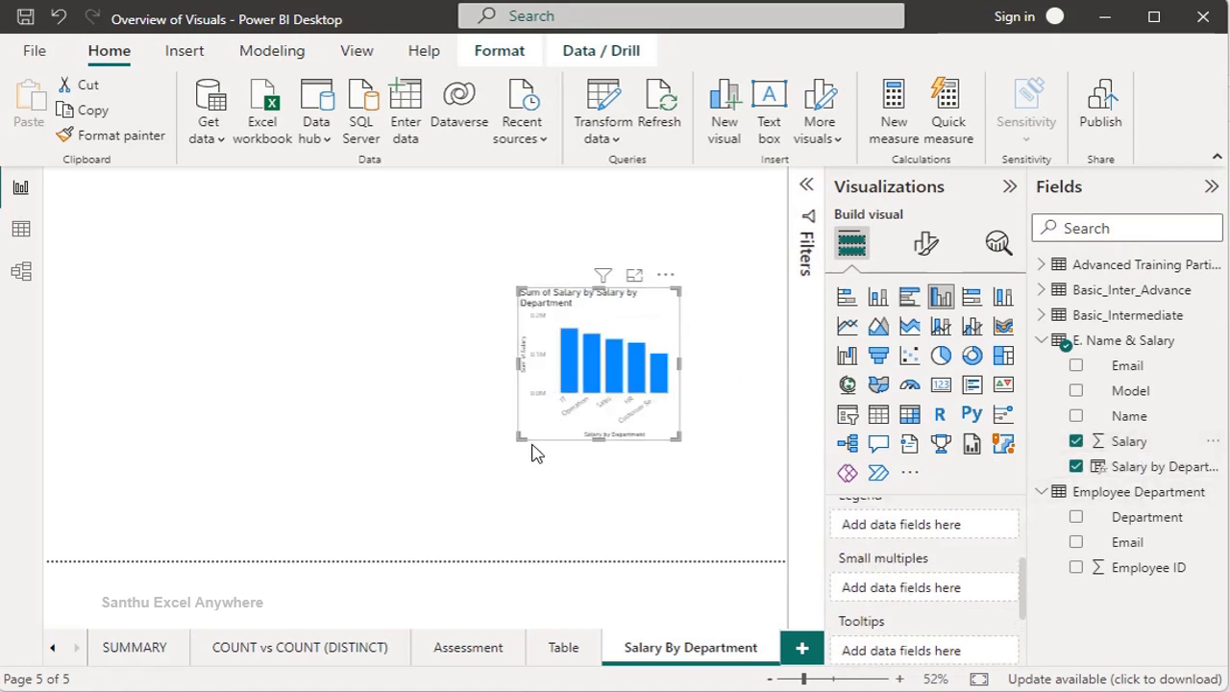
- Enlarge the column chart in width and height so it fills most of the report page's visible area
{"action": "left_click_drag", "start_coordinate": [310, 411], "coordinate": [189, 539]}
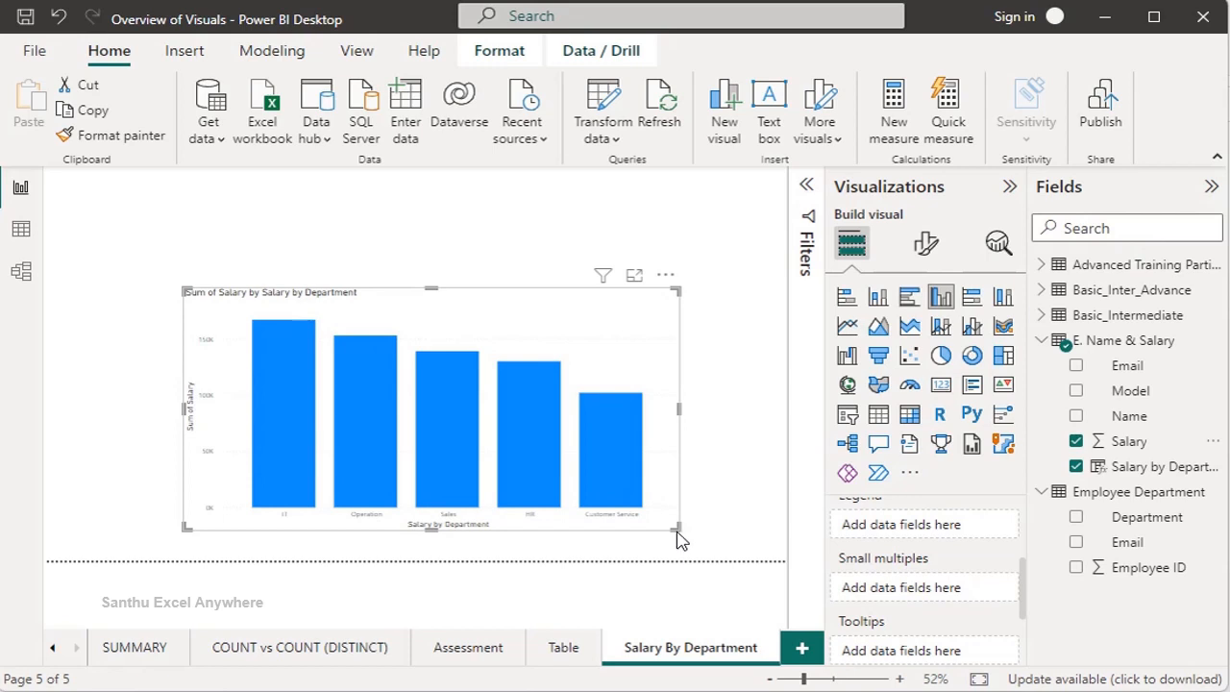
{"action": "left_click_drag", "start_coordinate": [677, 534], "coordinate": [730, 550]}
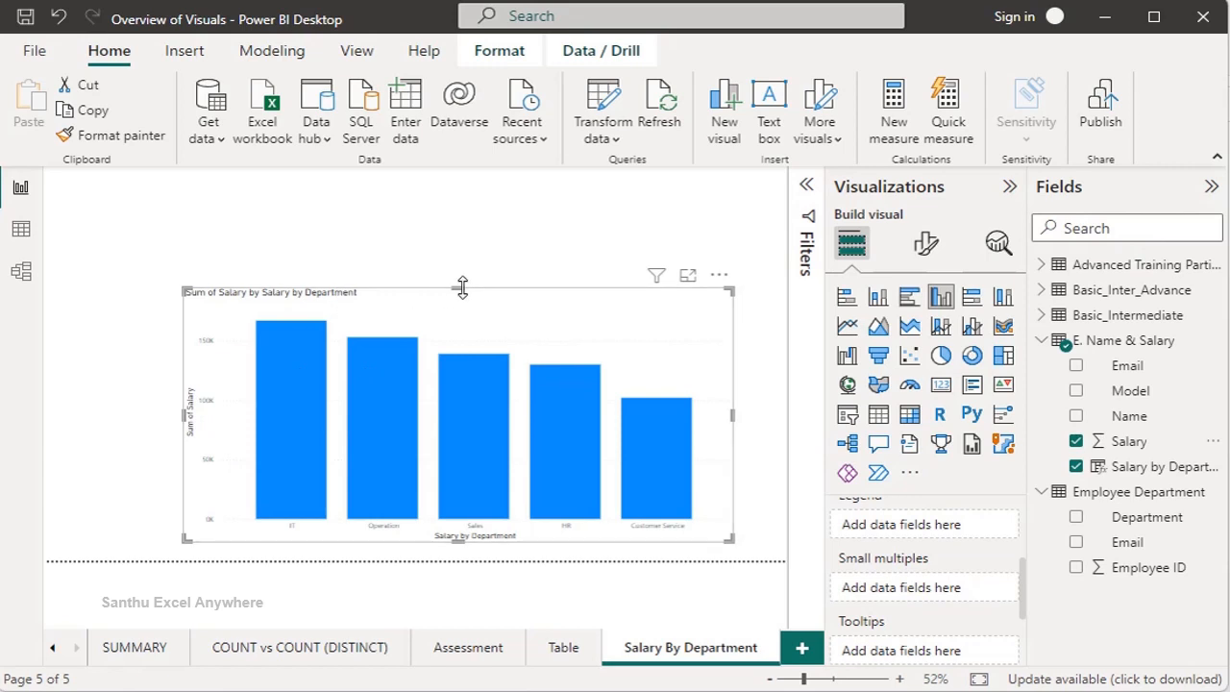
{"action": "left_click_drag", "start_coordinate": [461, 286], "coordinate": [461, 213]}
- Format the chart's X-axis values as 12-point bold black text and turn off the X-axis title
{"action": "left_click", "coordinate": [925, 243]}
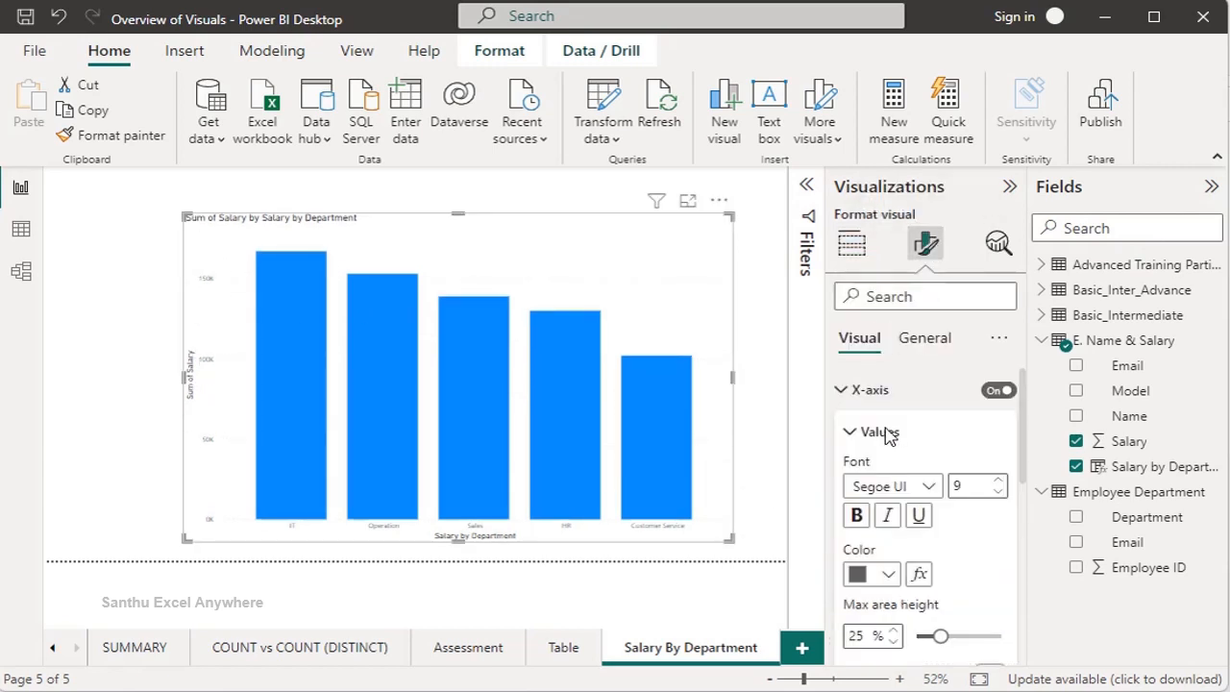
{"action": "left_click", "coordinate": [997, 481]}
{"action": "left_click", "coordinate": [998, 480]}
{"action": "left_click", "coordinate": [997, 481]}
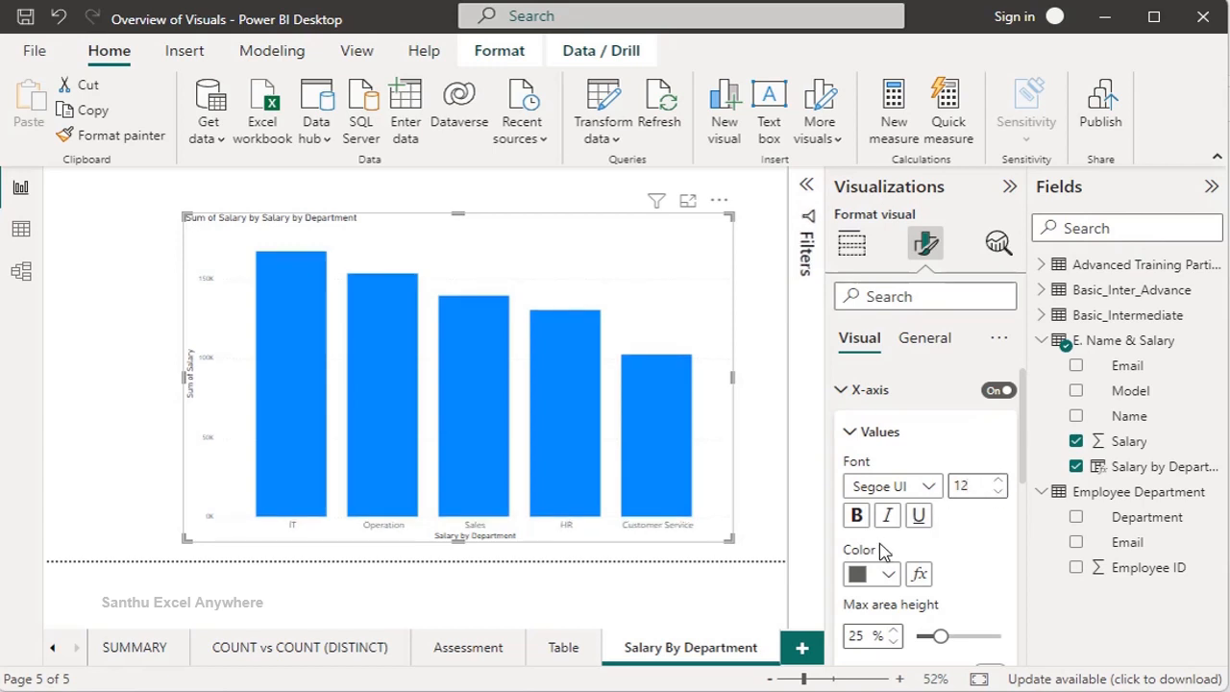
{"action": "left_click", "coordinate": [856, 515]}
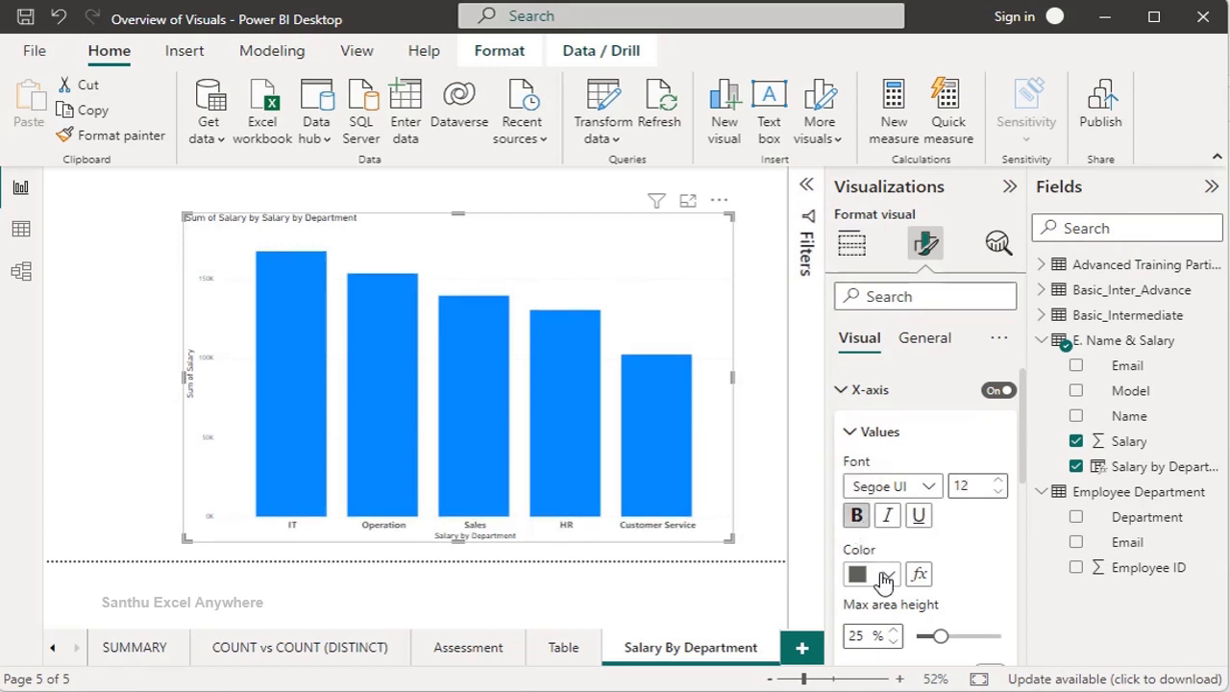
{"action": "left_click", "coordinate": [884, 576]}
{"action": "left_click", "coordinate": [870, 483]}
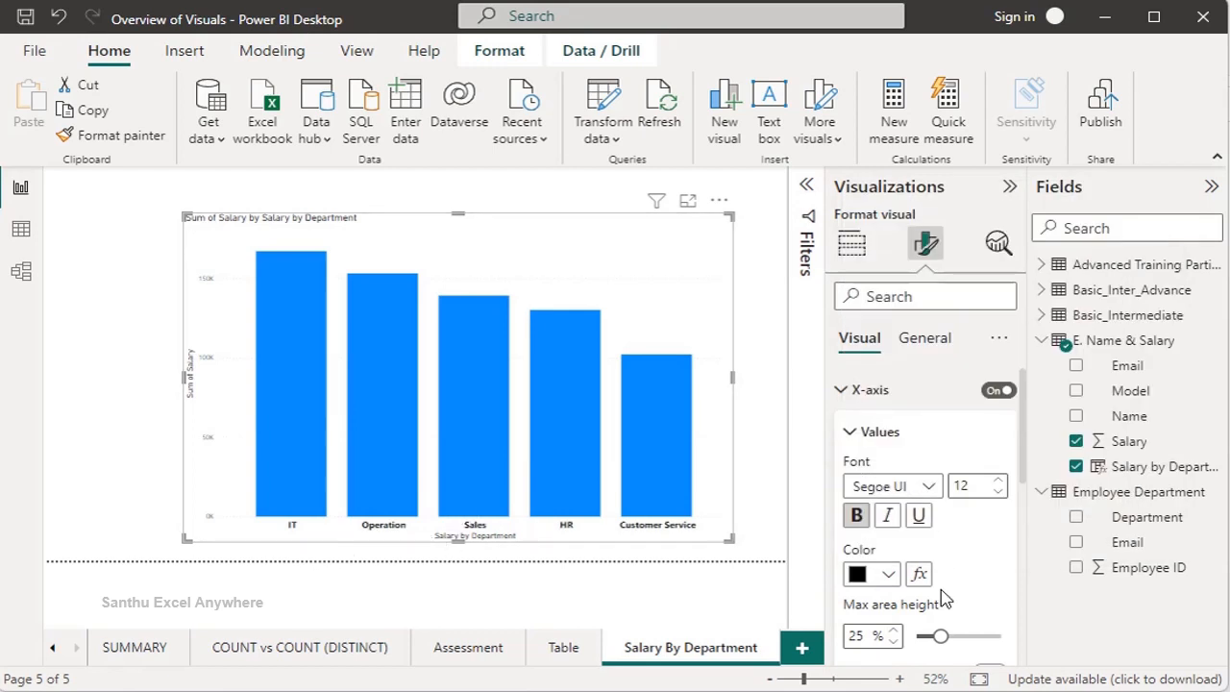
{"action": "scroll", "coordinate": [947, 596], "scroll_direction": "down", "scroll_amount": 3}
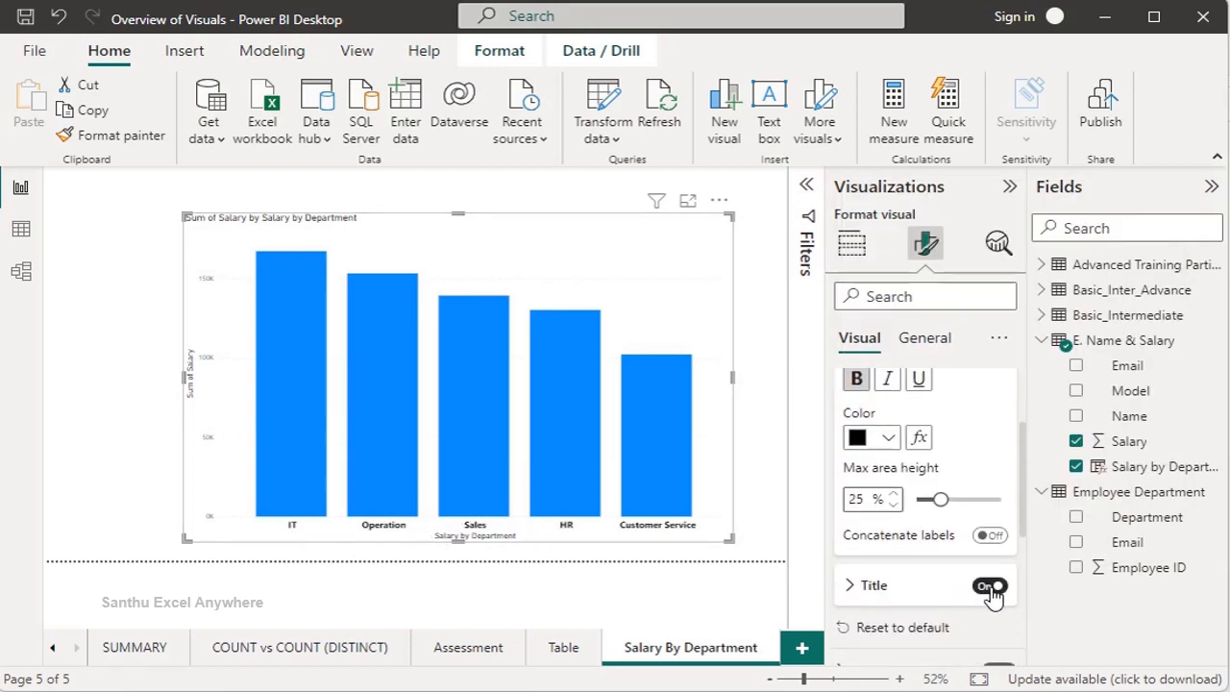
{"action": "left_click", "coordinate": [989, 587]}
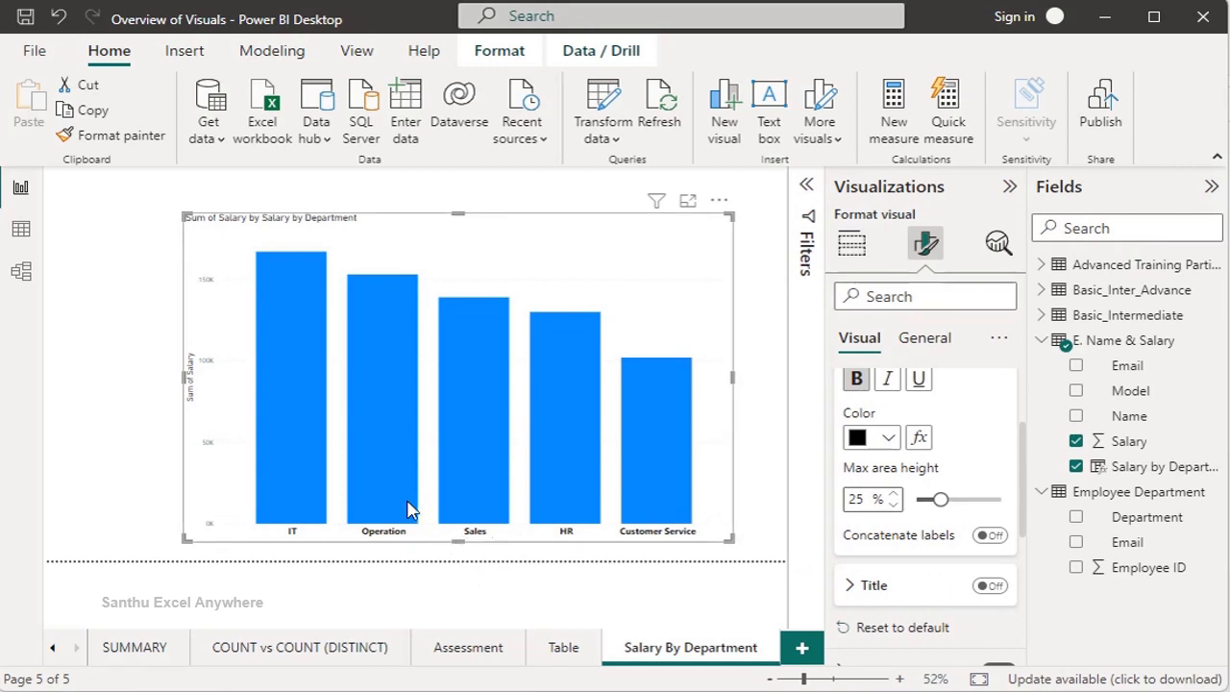
- Format the chart's Y-axis values as 12-point bold black text
{"action": "scroll", "coordinate": [881, 426], "scroll_direction": "up", "scroll_amount": 2}
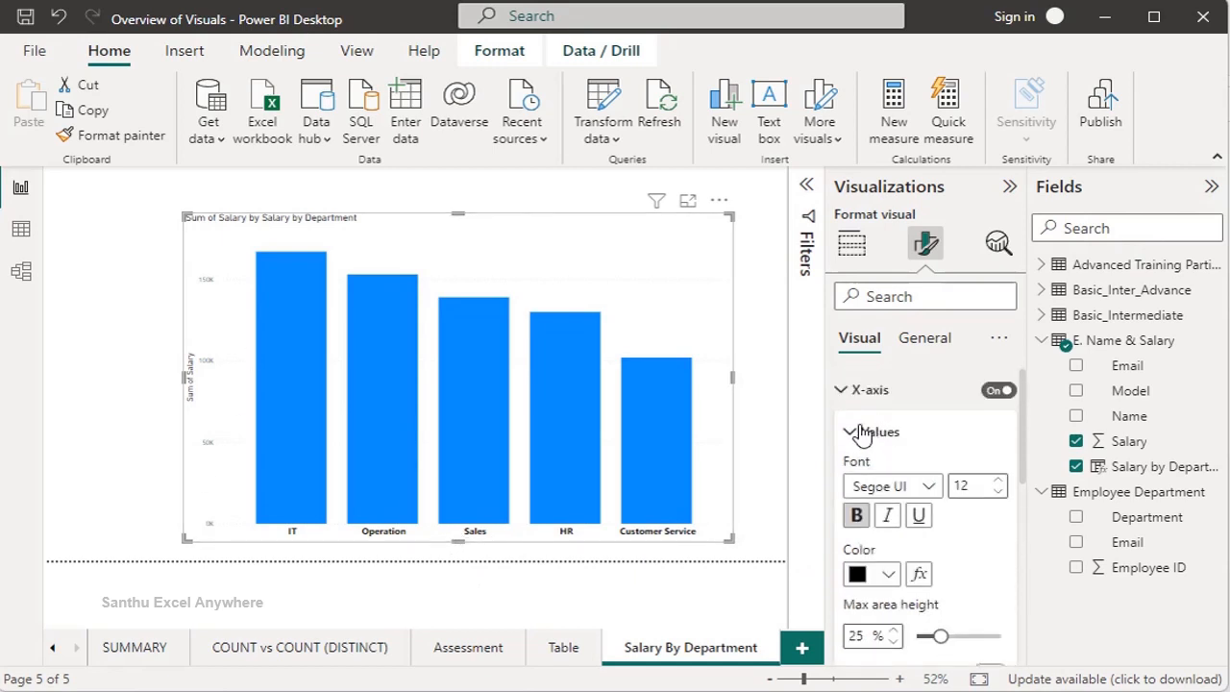
{"action": "left_click", "coordinate": [859, 391]}
{"action": "left_click", "coordinate": [862, 433]}
{"action": "scroll", "coordinate": [983, 541], "scroll_direction": "down", "scroll_amount": 3}
{"action": "left_click", "coordinate": [873, 548]}
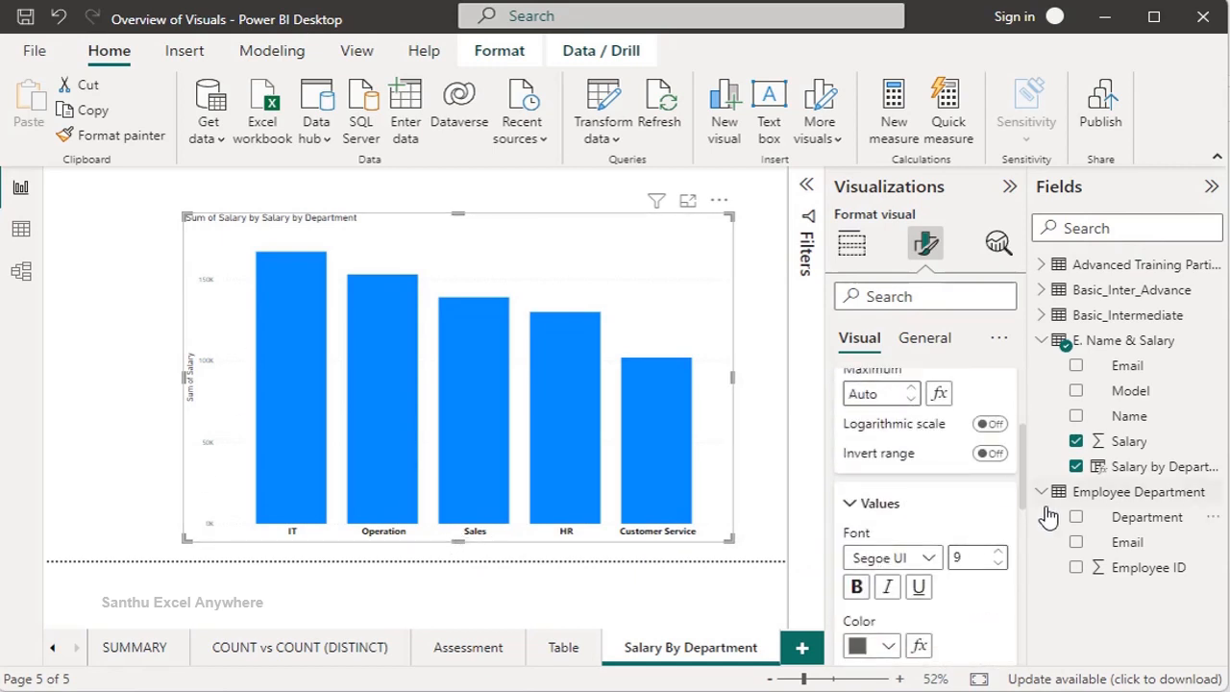
{"action": "left_click", "coordinate": [856, 586]}
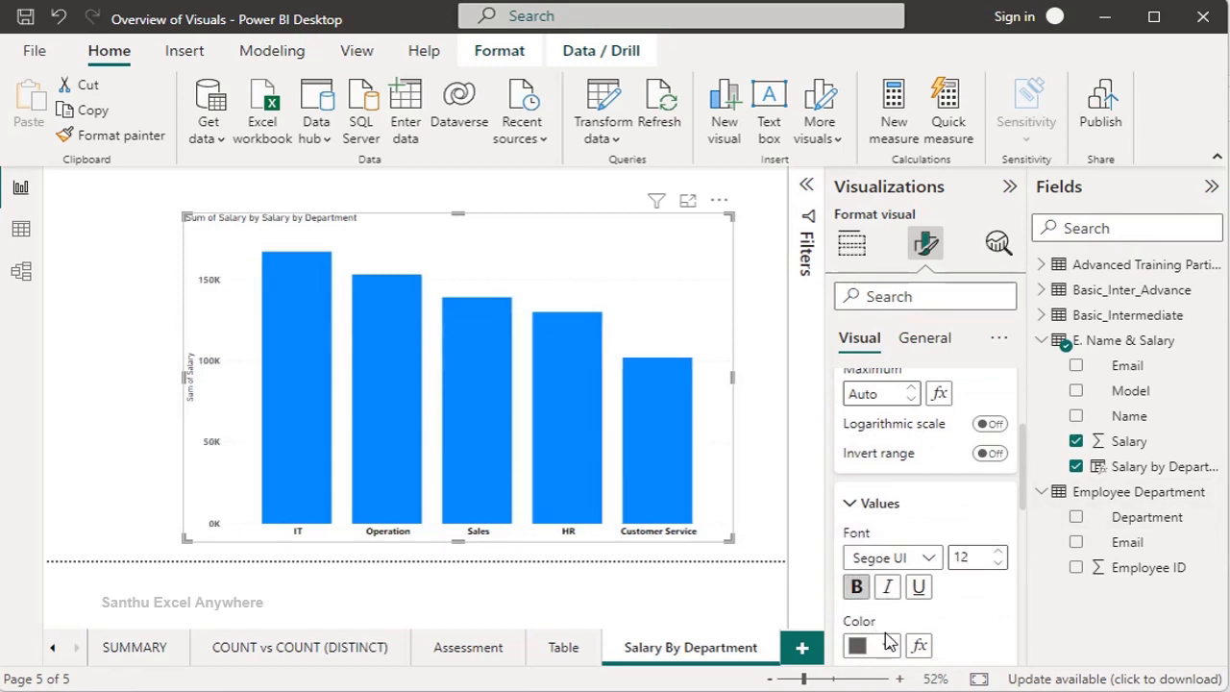
{"action": "left_click", "coordinate": [888, 651]}
{"action": "left_click", "coordinate": [889, 553]}
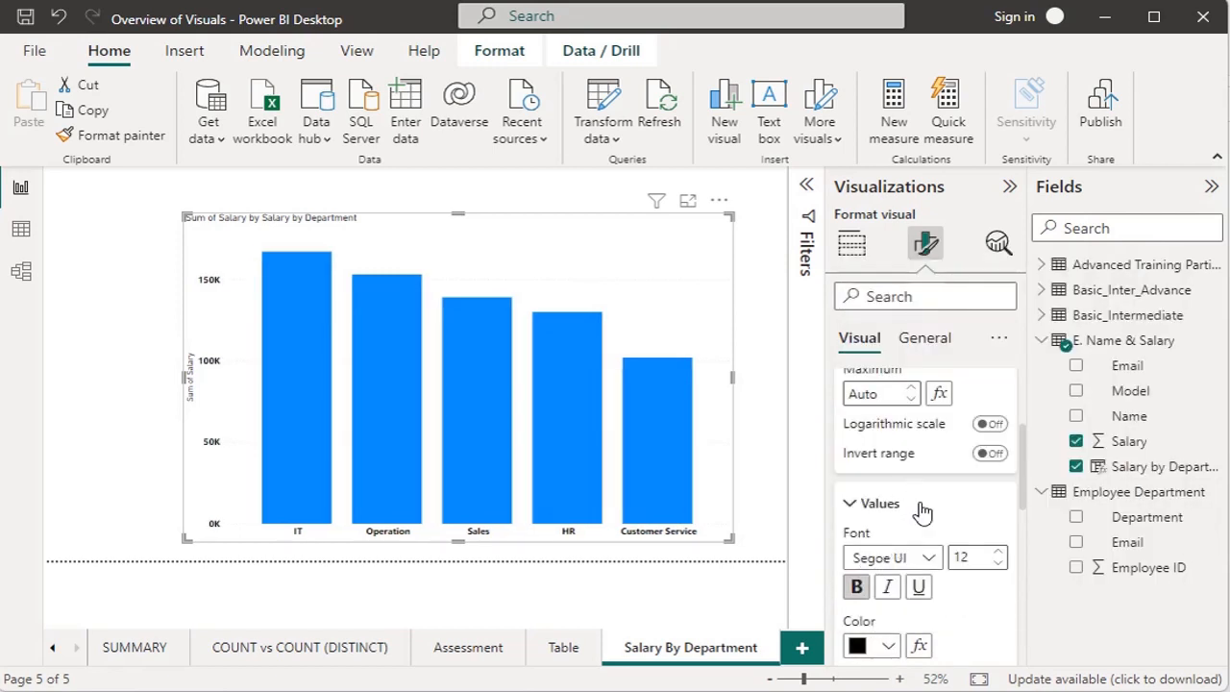
{"action": "scroll", "coordinate": [868, 503], "scroll_direction": "up", "scroll_amount": 2}
{"action": "left_click", "coordinate": [869, 407]}
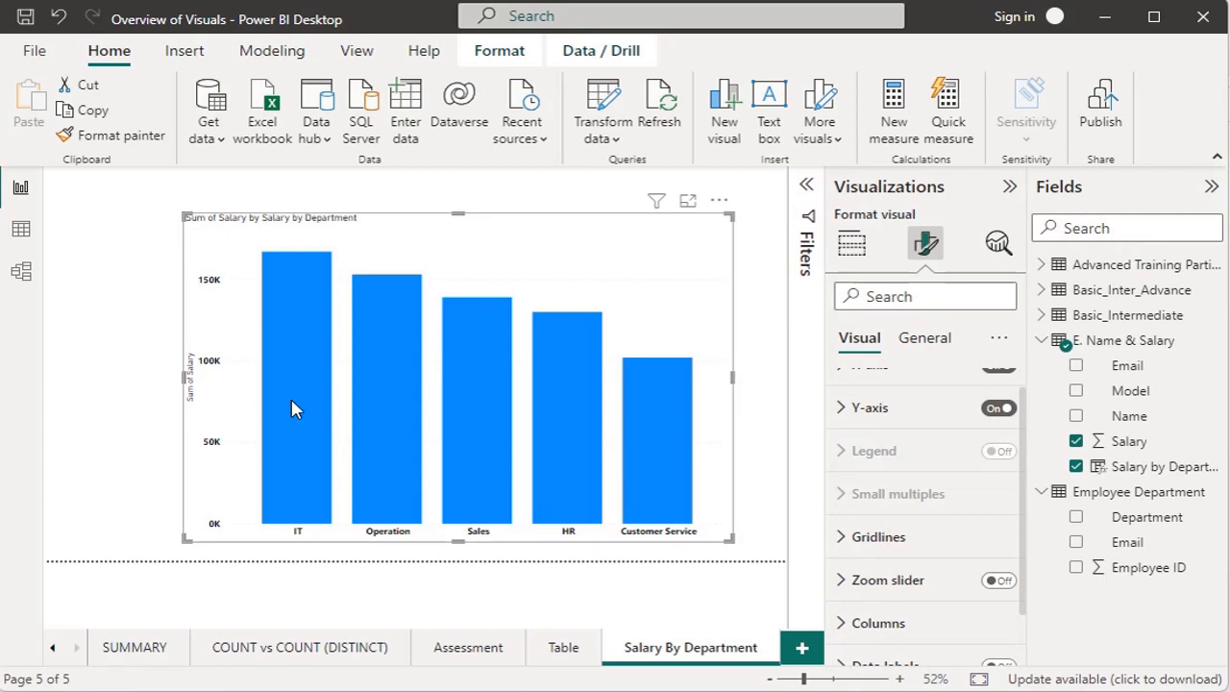
- Turn on data labels for the salary column chart
{"action": "mouse_move", "coordinate": [283, 422]}
{"action": "scroll", "coordinate": [1000, 605], "scroll_direction": "down", "scroll_amount": 2}
{"action": "left_click", "coordinate": [999, 603]}
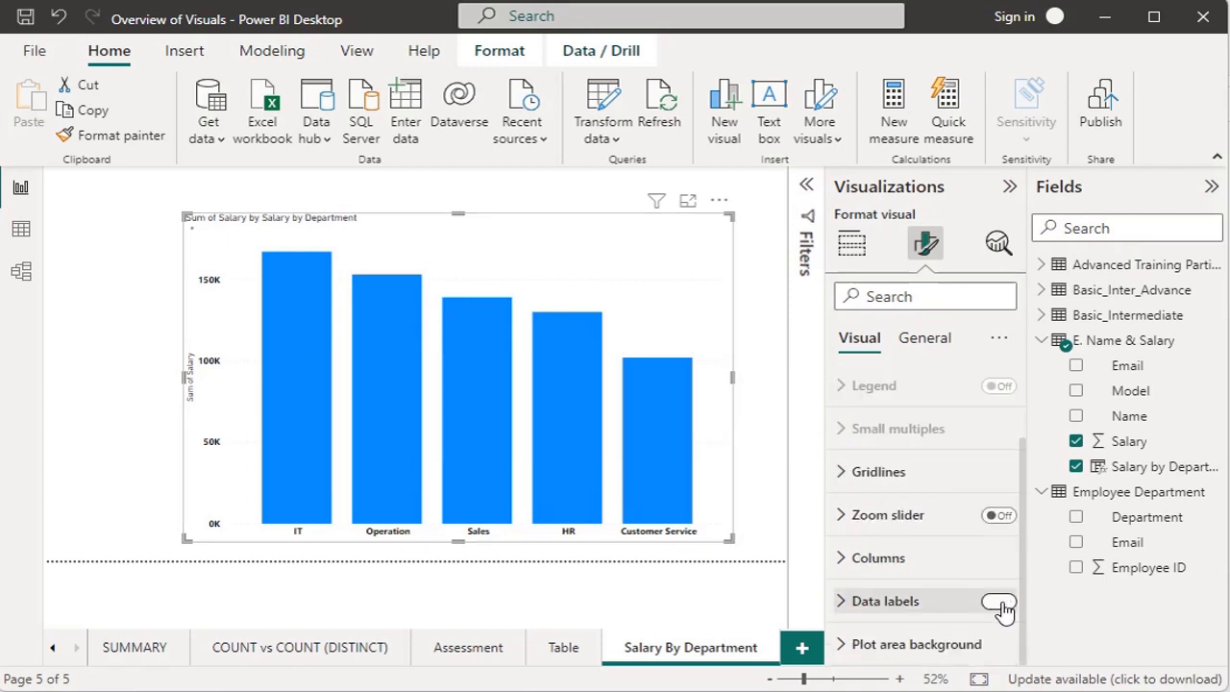
- Format the data label values as 13-point bold black text
{"action": "left_click", "coordinate": [889, 601]}
{"action": "scroll", "coordinate": [898, 580], "scroll_direction": "down", "scroll_amount": 3}
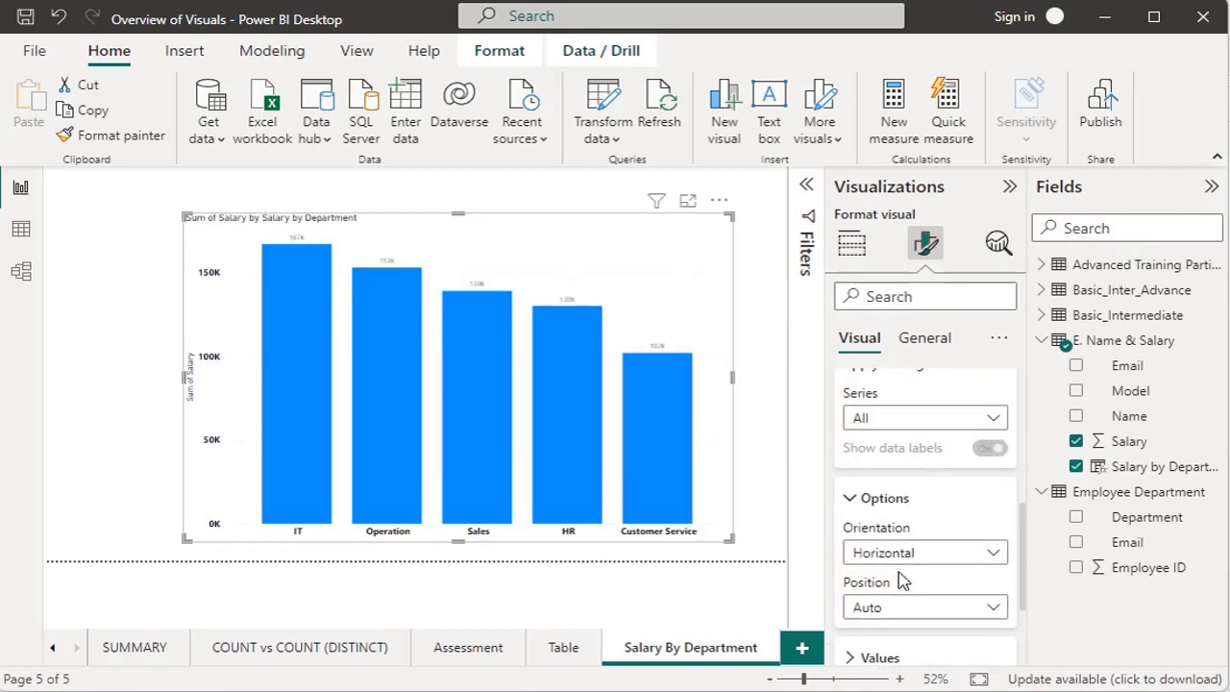
{"action": "scroll", "coordinate": [904, 579], "scroll_direction": "down", "scroll_amount": 2}
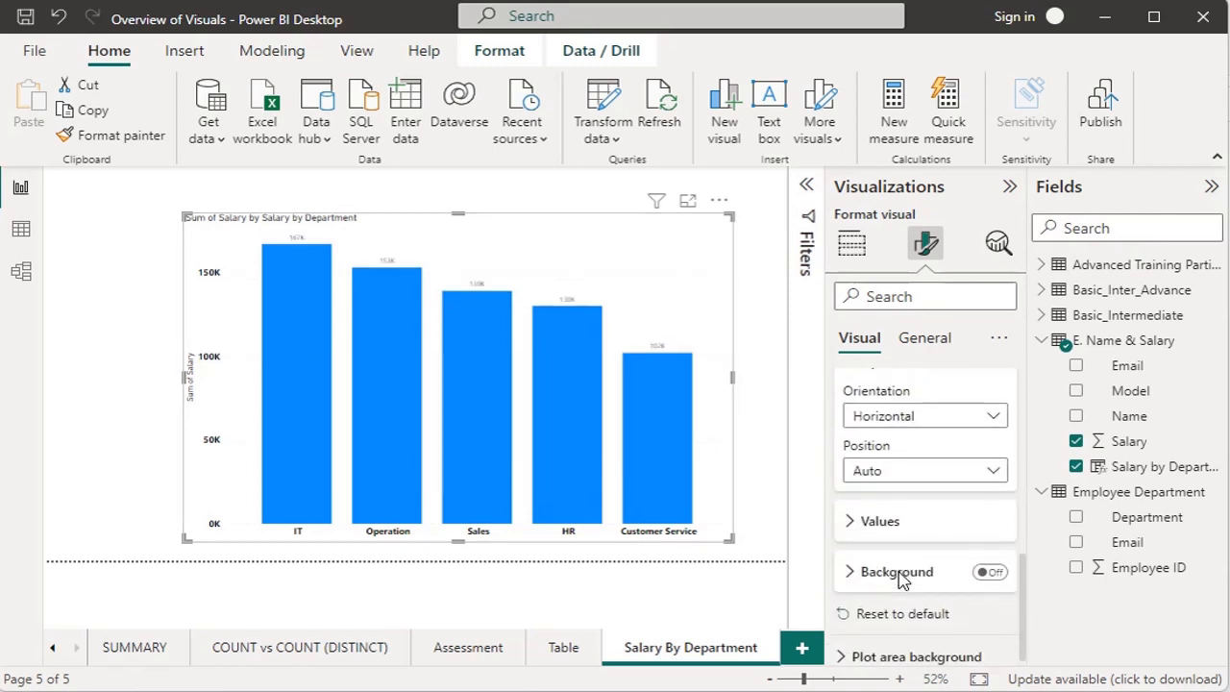
{"action": "left_click", "coordinate": [859, 524]}
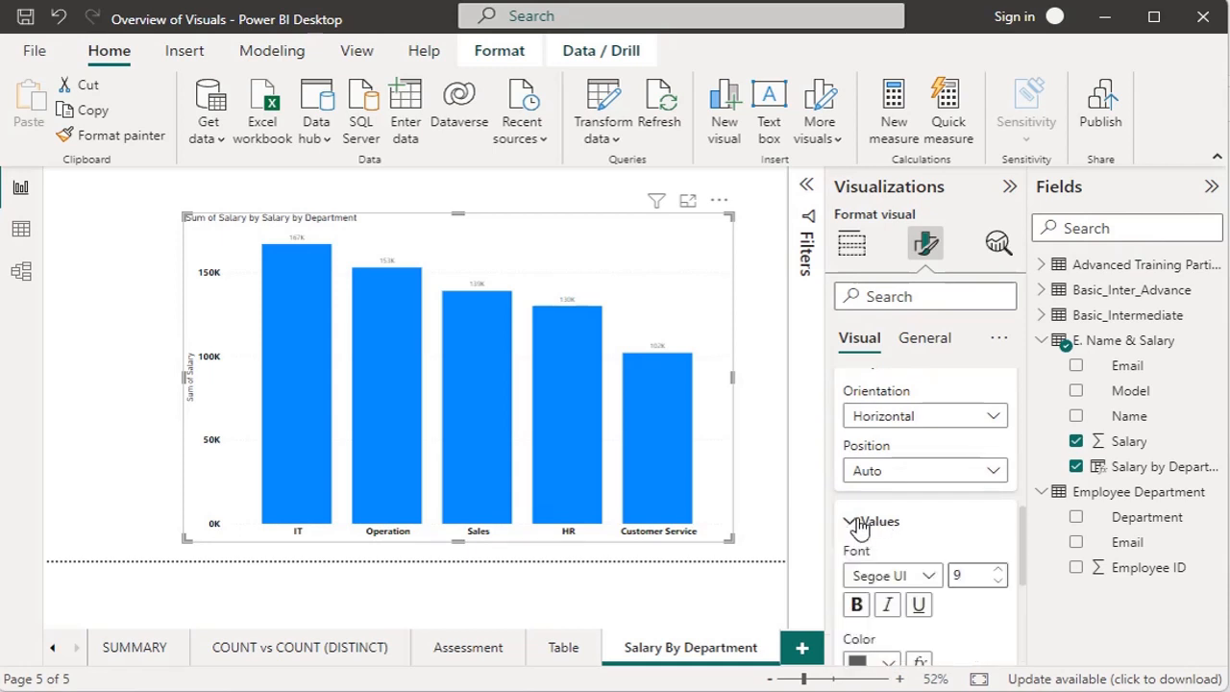
{"action": "left_click", "coordinate": [1000, 572]}
{"action": "left_click", "coordinate": [1000, 573]}
{"action": "left_click", "coordinate": [1000, 573]}
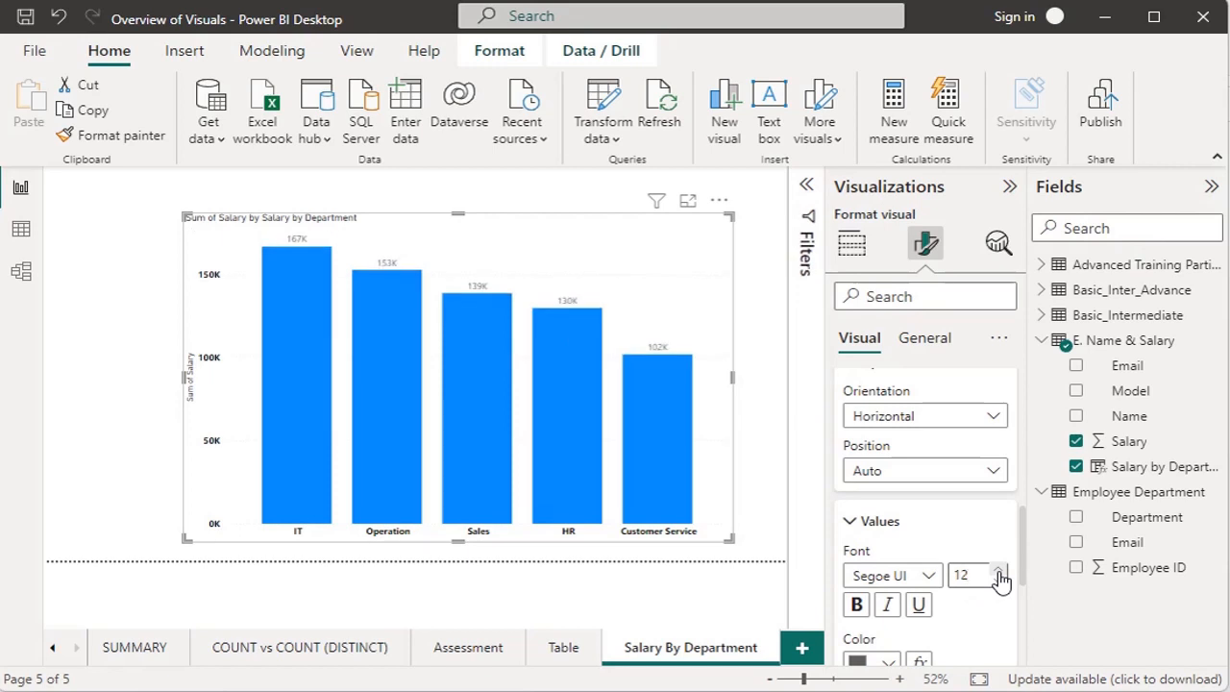
{"action": "left_click", "coordinate": [1000, 573]}
{"action": "scroll", "coordinate": [999, 575], "scroll_direction": "down", "scroll_amount": 2}
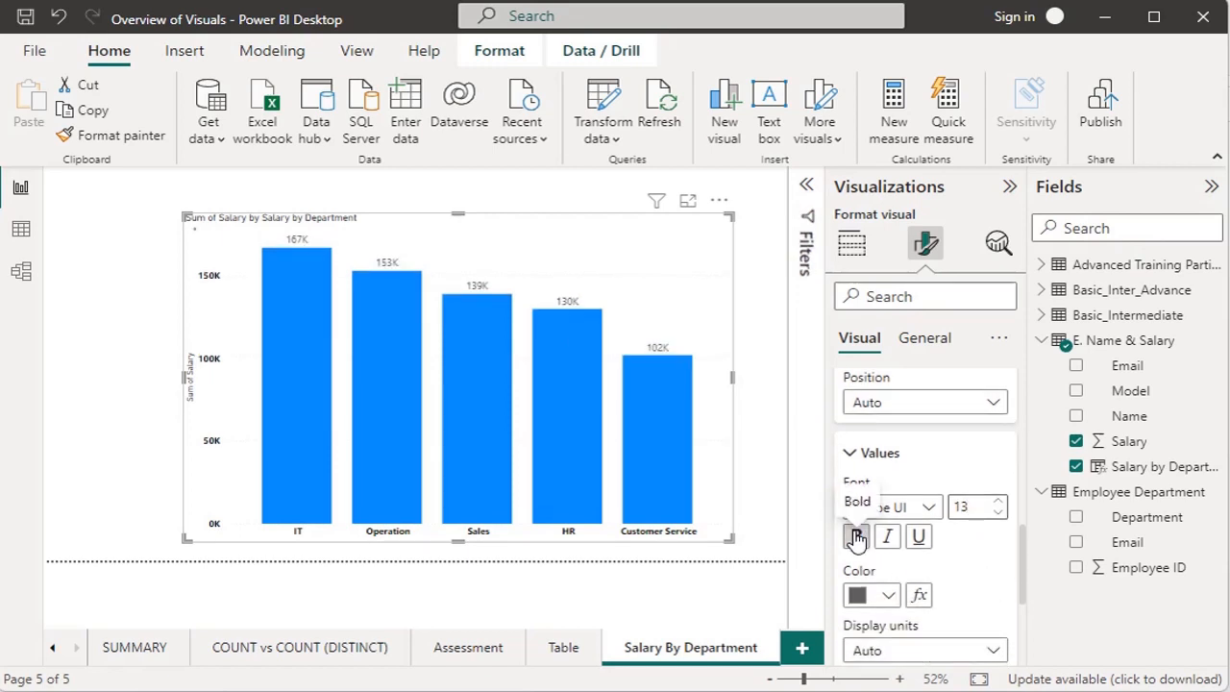
{"action": "left_click", "coordinate": [872, 595]}
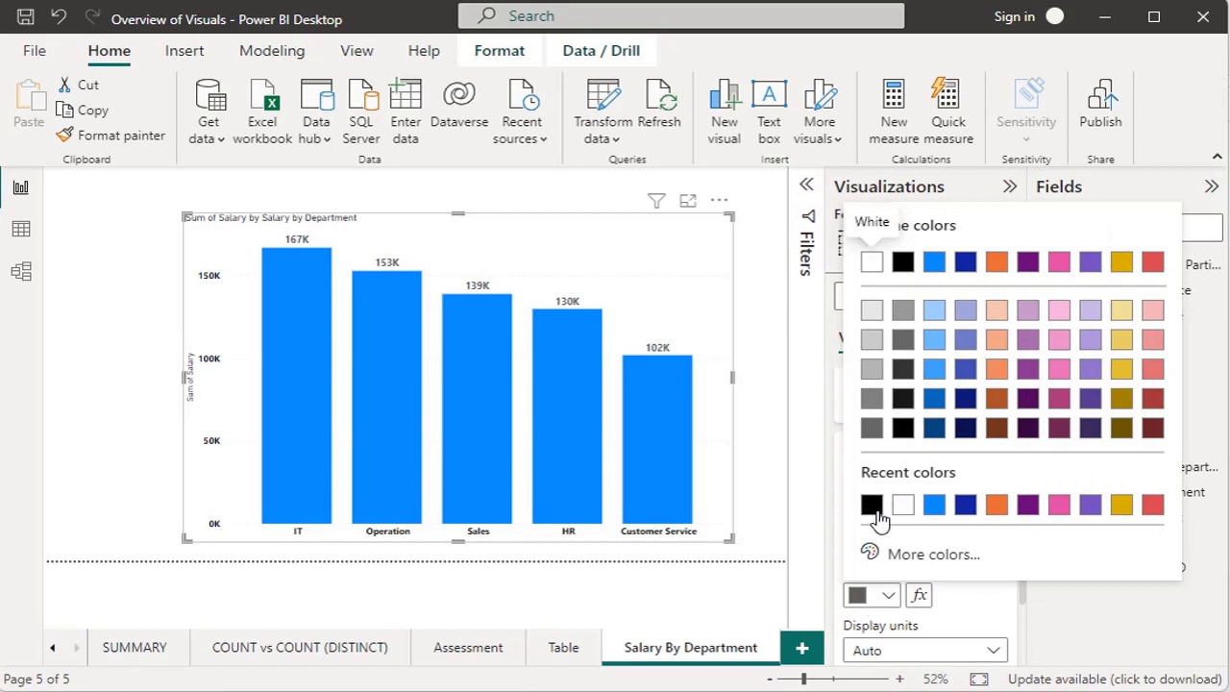
{"action": "left_click", "coordinate": [872, 506]}
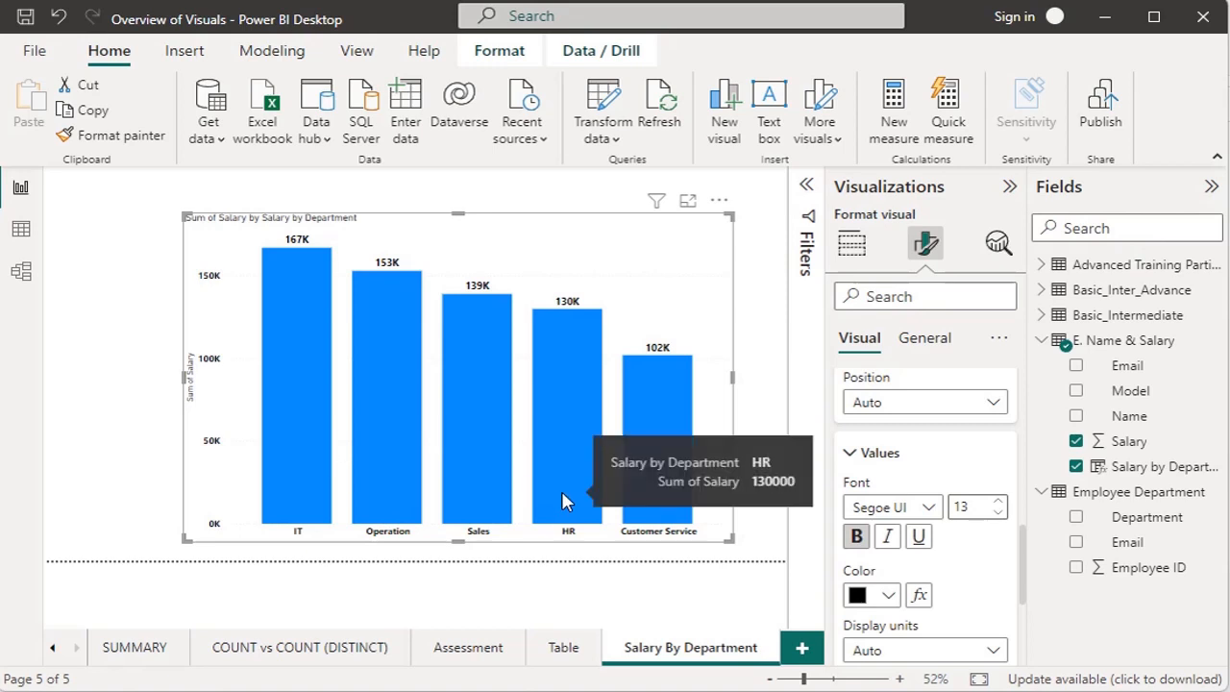
- Examine the salary details of the IT and Operation columns, and deselect the chart
{"action": "mouse_move", "coordinate": [286, 379]}
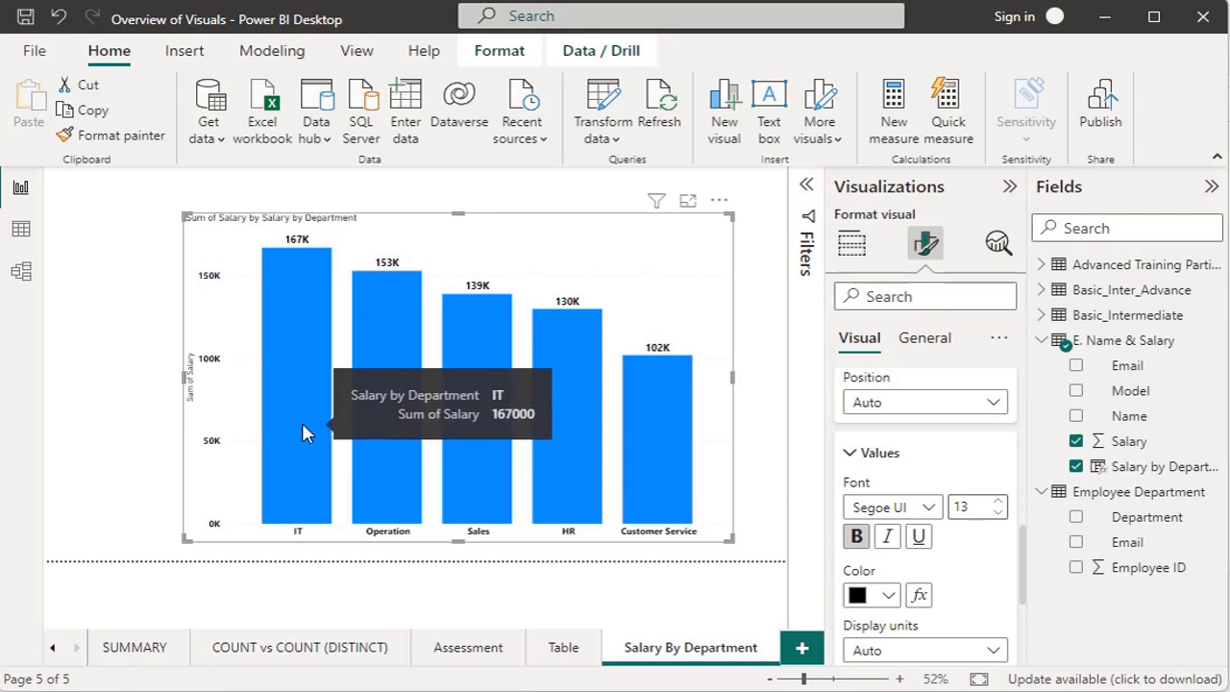
{"action": "mouse_move", "coordinate": [384, 449]}
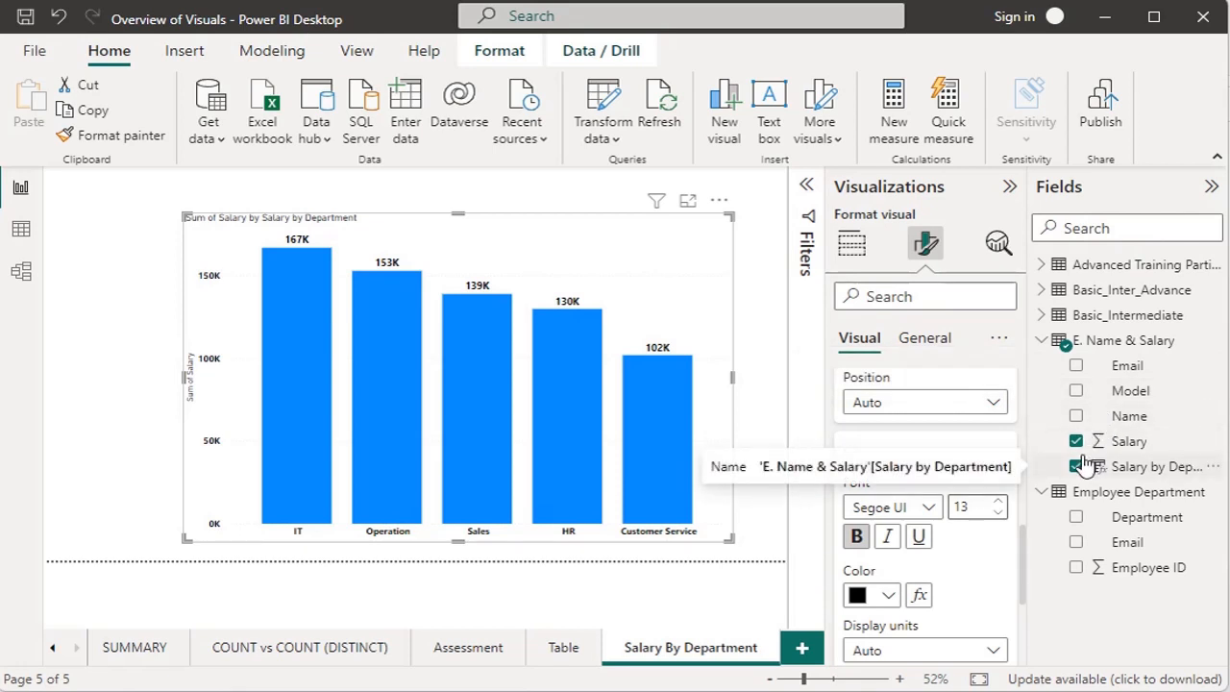
{"action": "left_click", "coordinate": [756, 336]}
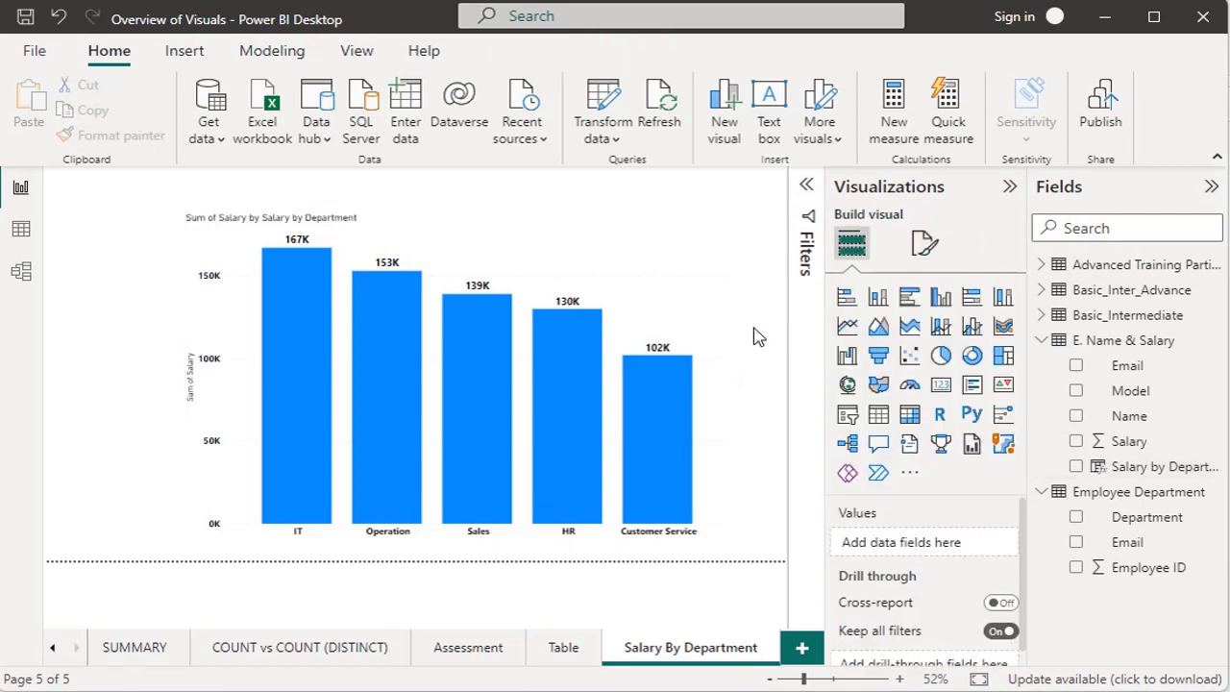